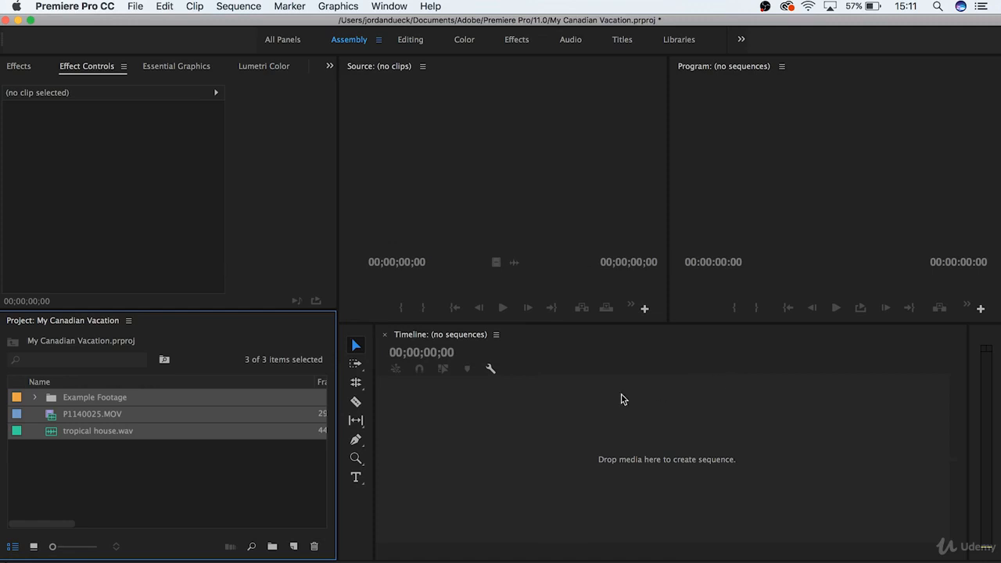
# Step: Examine the clips inside the Example Footage bin
pyautogui.click(235, 467)
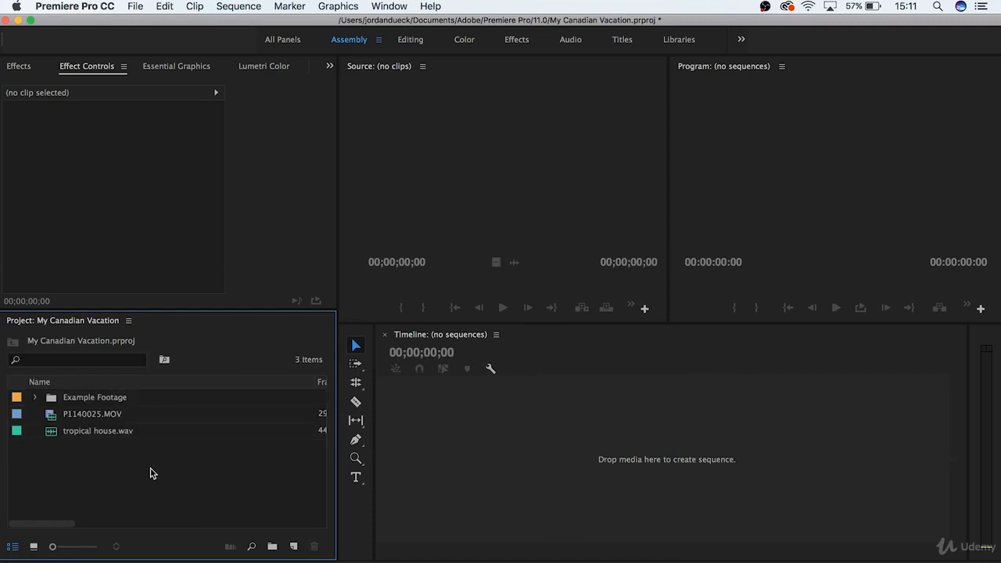
pyautogui.click(33, 398)
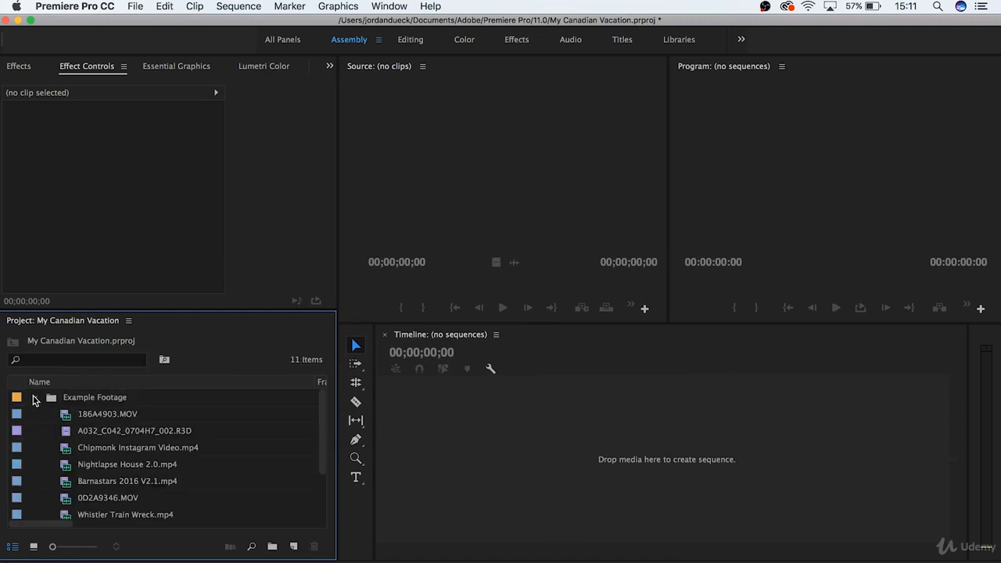
pyautogui.scroll(-1, 101, 478)
pyautogui.scroll(1, 101, 479)
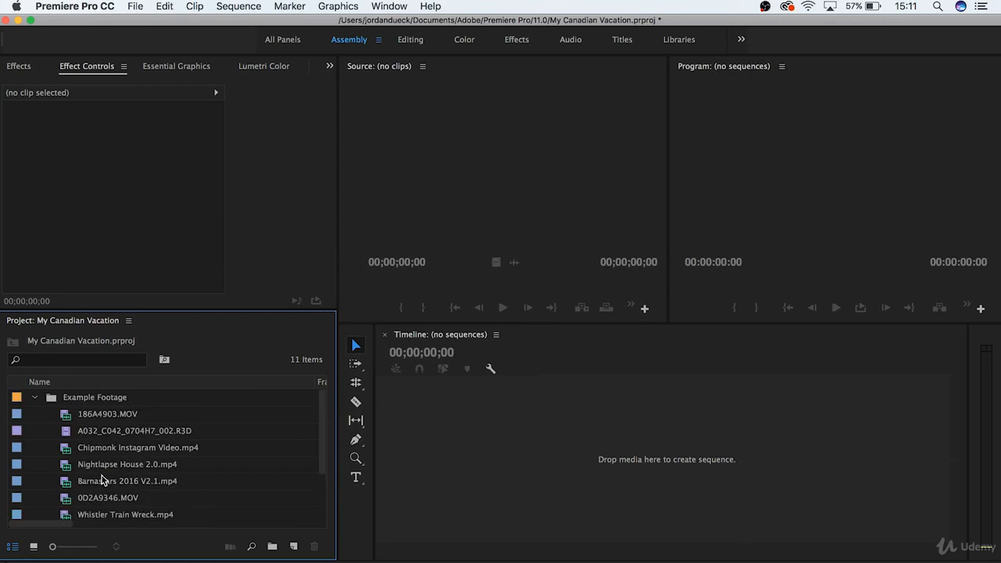
pyautogui.click(34, 398)
# Step: Delete all three project items and reimport the Example Footage folder, P1140025.MOV and tropical house.wav from Finder
pyautogui.moveTo(127, 496); pyautogui.dragTo(74, 400)
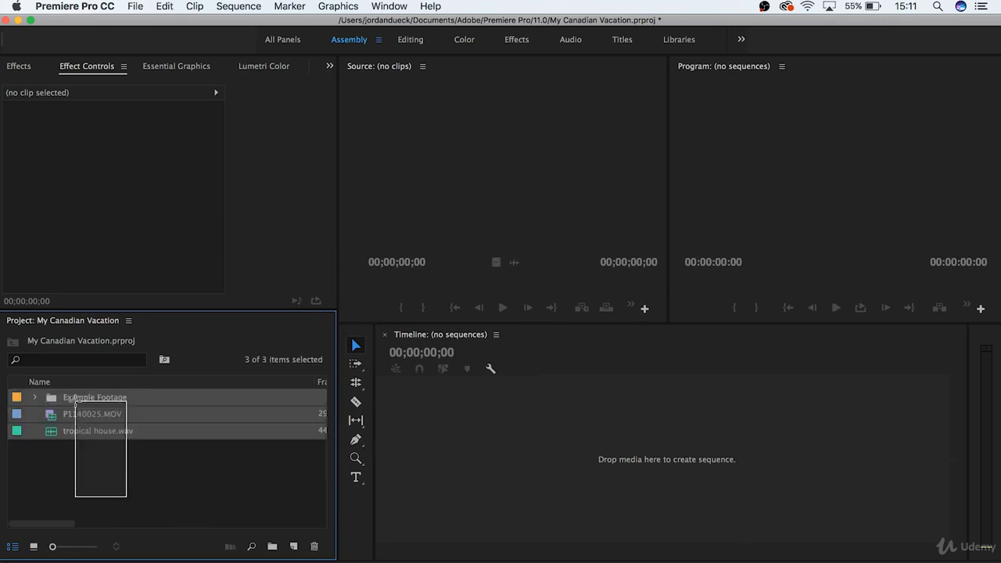
pyautogui.press('Delete')
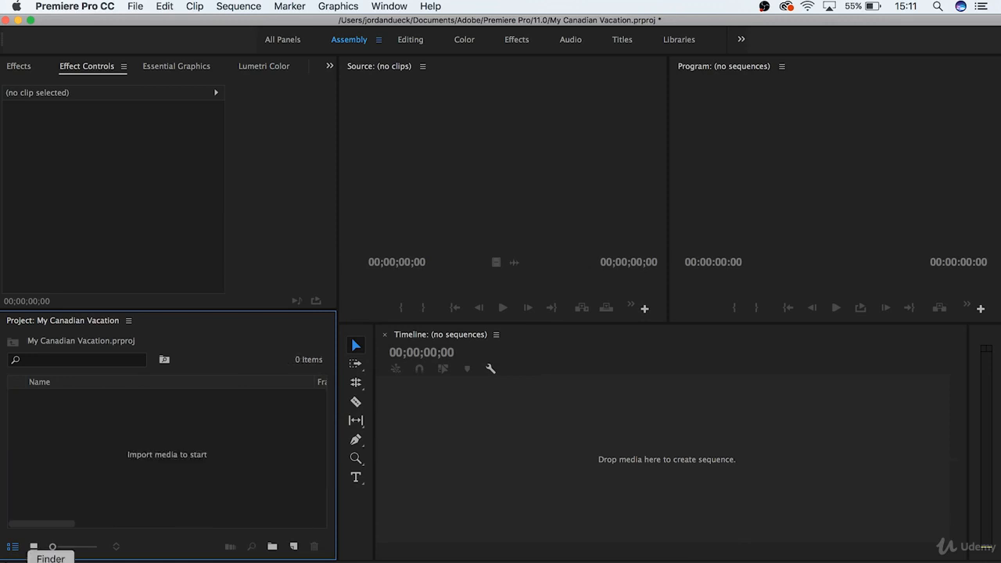
pyautogui.click(50, 561)
pyautogui.moveTo(414, 220); pyautogui.dragTo(173, 432)
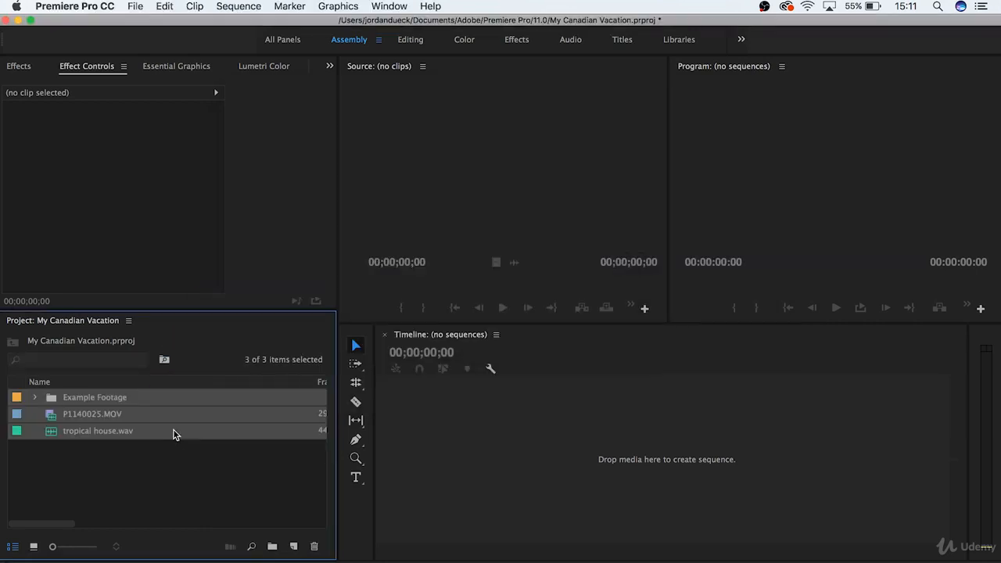
pyautogui.click(167, 464)
# Step: Browse the Desktop folder's media in the Media Browser and return to Effect Controls
pyautogui.click(330, 67)
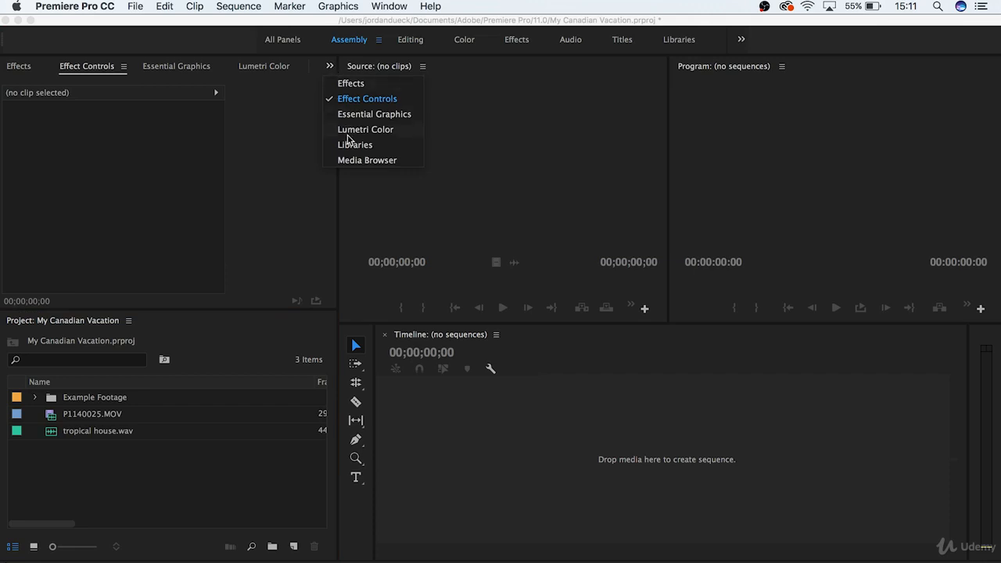
pyautogui.click(354, 161)
pyautogui.click(87, 209)
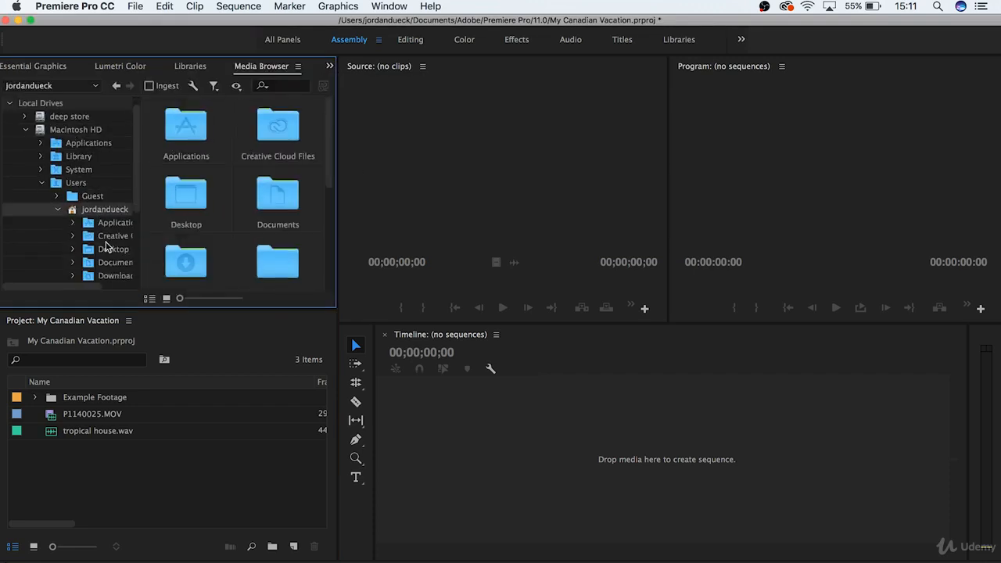
pyautogui.click(111, 250)
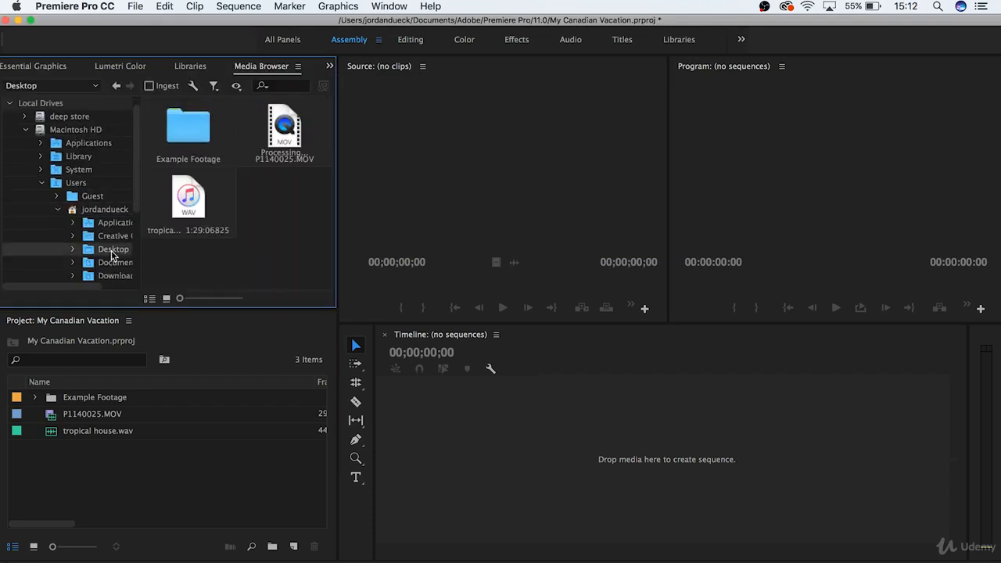
pyautogui.click(329, 67)
pyautogui.click(353, 99)
pyautogui.scroll(2, 34, 69)
pyautogui.click(170, 492)
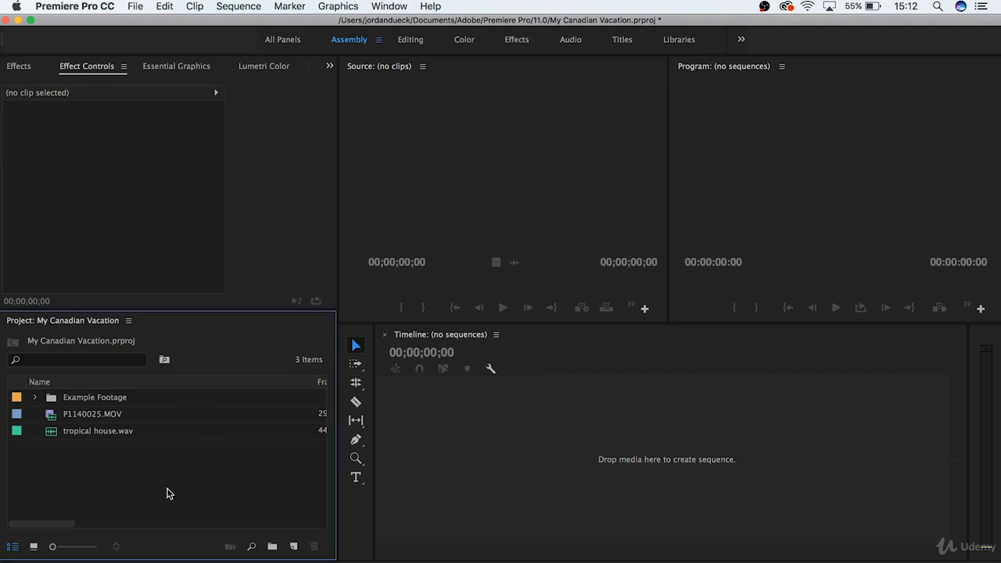
# Step: Display the project items as icons and move P1140025.MOV into the Example Footage bin
pyautogui.click(34, 547)
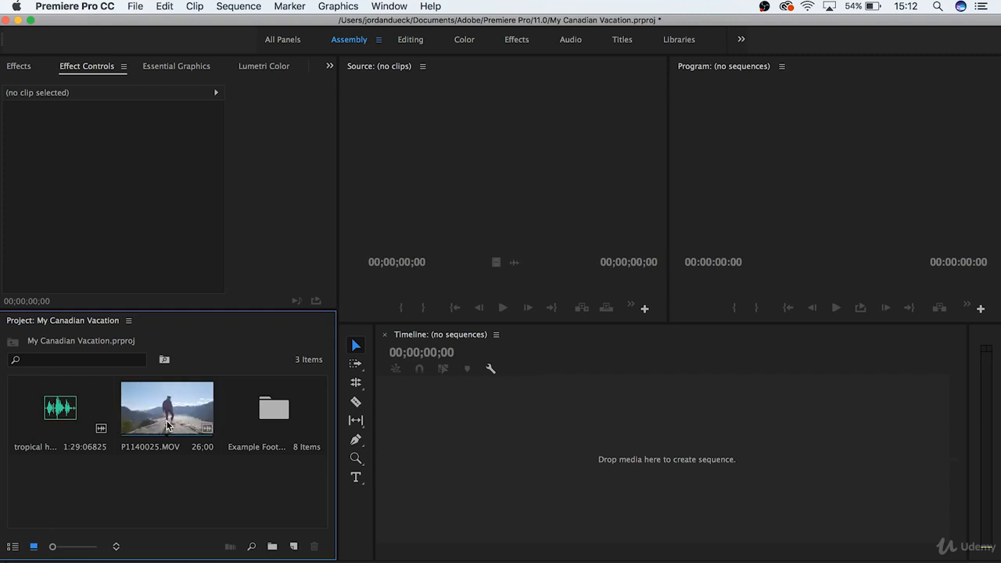
pyautogui.moveTo(176, 422); pyautogui.dragTo(264, 427)
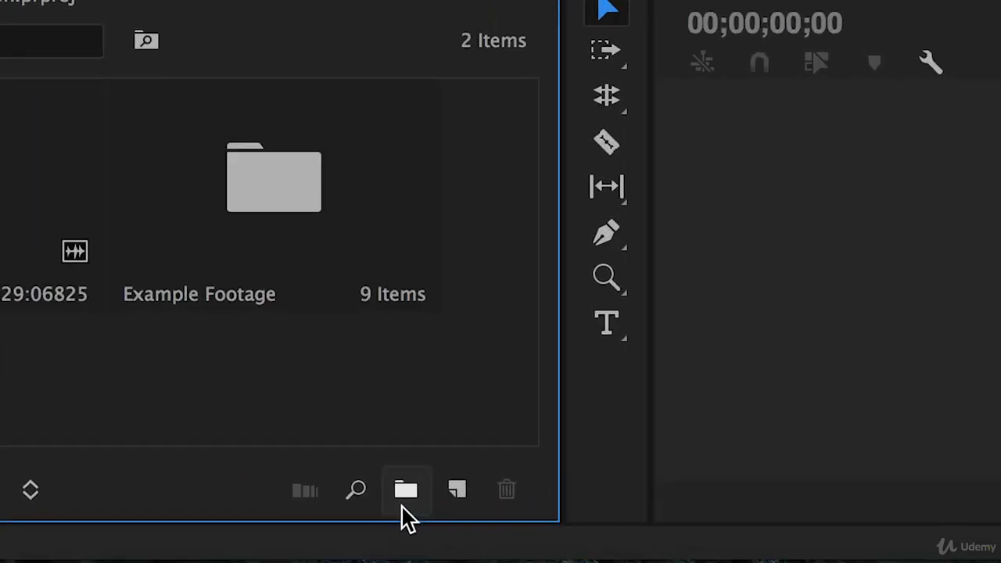
pyautogui.click(463, 484)
pyautogui.click(438, 341)
pyautogui.press('super+z')
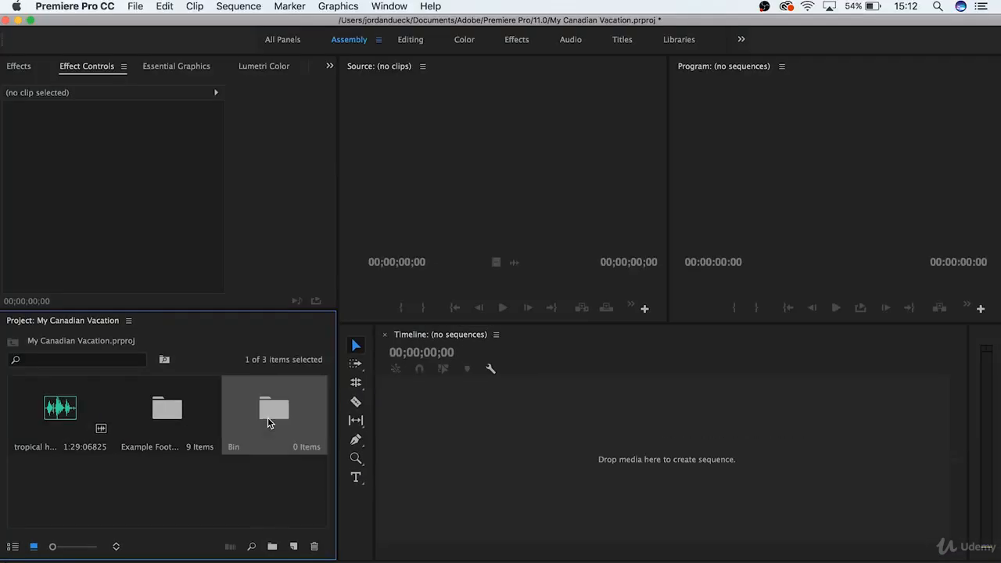
pyautogui.press('super+slash')
pyautogui.click(255, 436)
pyautogui.press('super+z')
# Step: Create a bin named Music and move tropical house.wav into it
pyautogui.rightClick(208, 493)
pyautogui.click(236, 474)
pyautogui.write('Music')
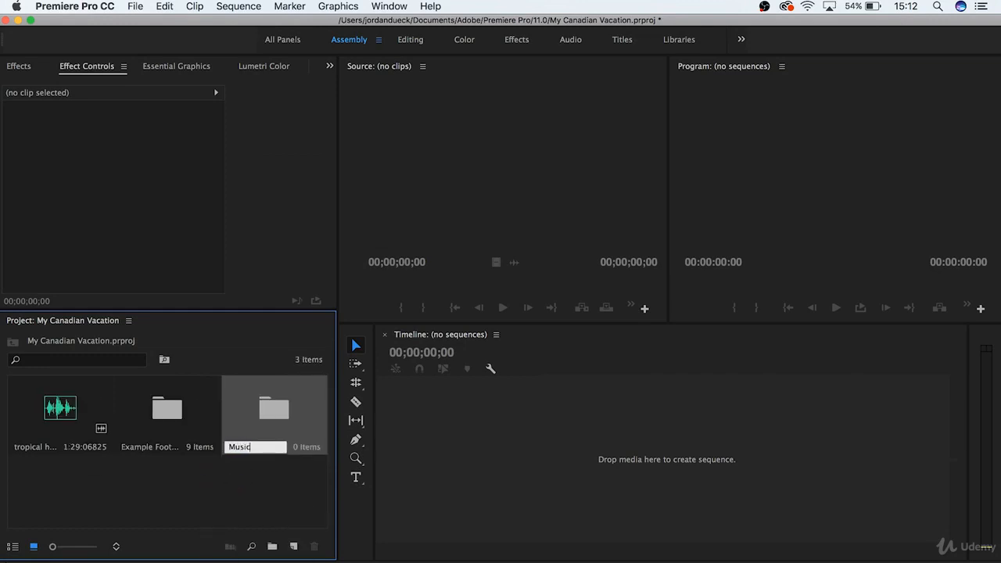
pyautogui.press('Tab')
pyautogui.click(100, 507)
pyautogui.moveTo(63, 420); pyautogui.dragTo(277, 427)
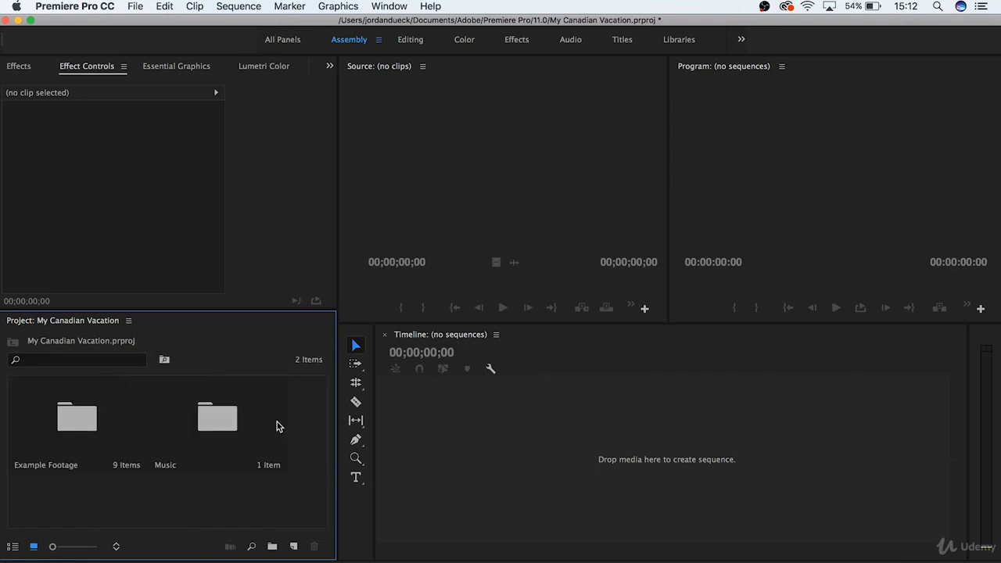
# Step: Check the contents of the Music bin, close its window and display the project items as a list
pyautogui.doubleClick(210, 422)
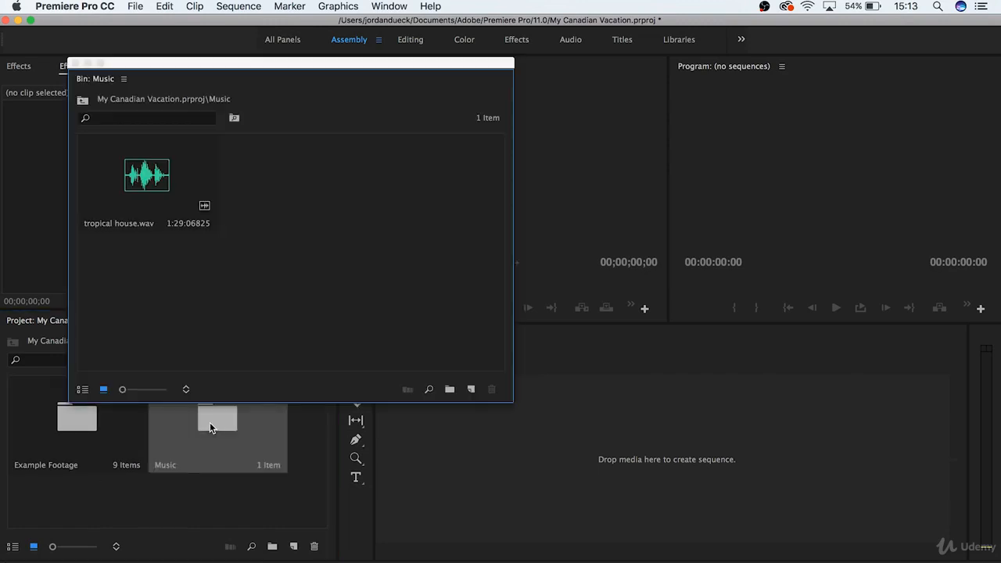
pyautogui.click(74, 61)
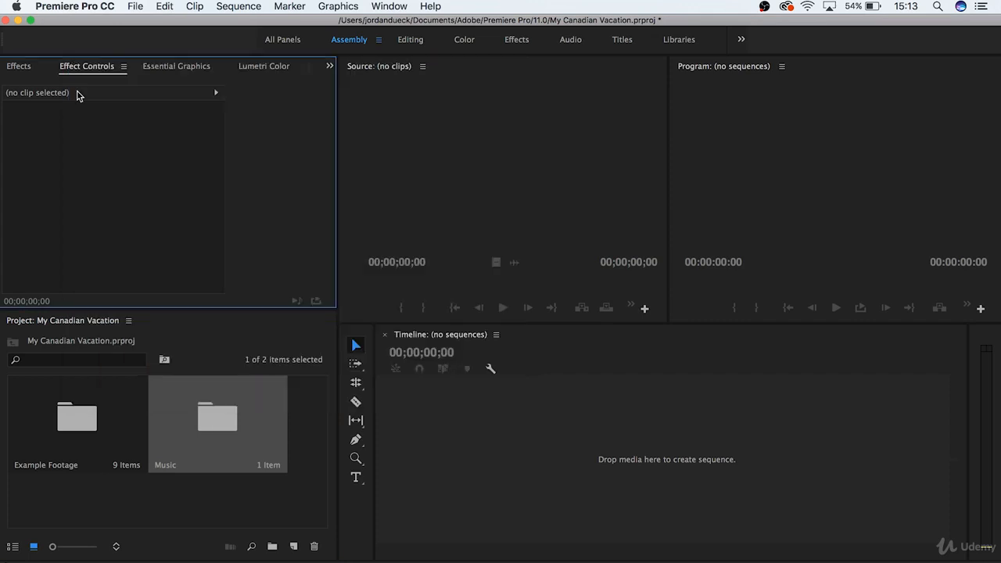
pyautogui.click(33, 521)
pyautogui.click(13, 547)
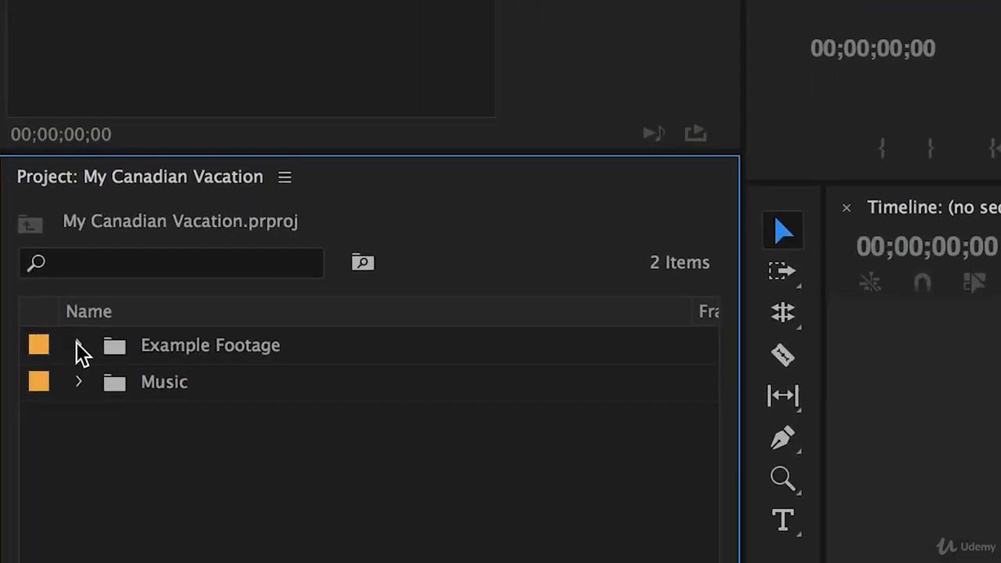
pyautogui.click(79, 346)
pyautogui.click(79, 346)
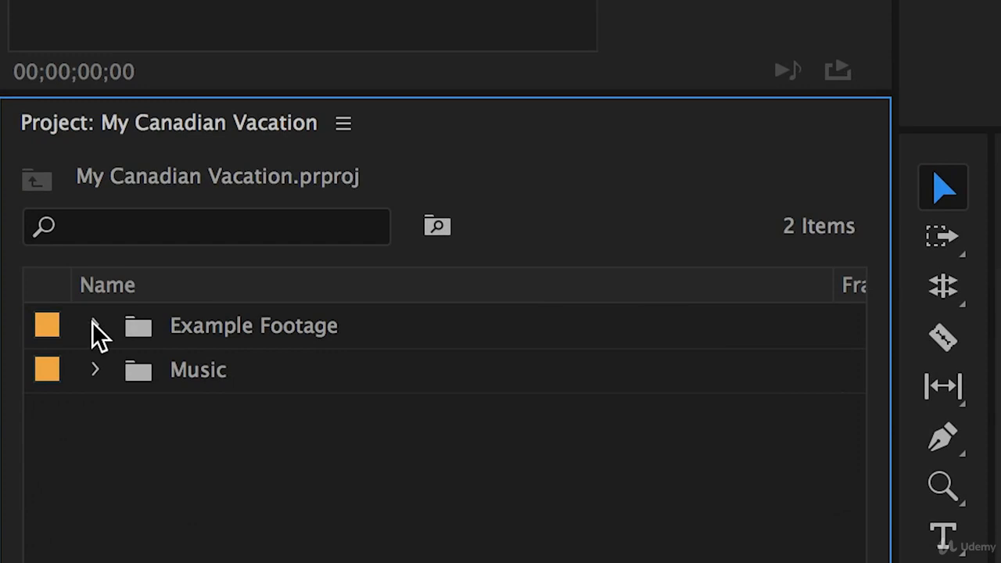
pyautogui.click(211, 380)
pyautogui.click(207, 366)
pyautogui.click(223, 452)
pyautogui.click(213, 383)
pyautogui.rightClick(213, 384)
pyautogui.click(314, 405)
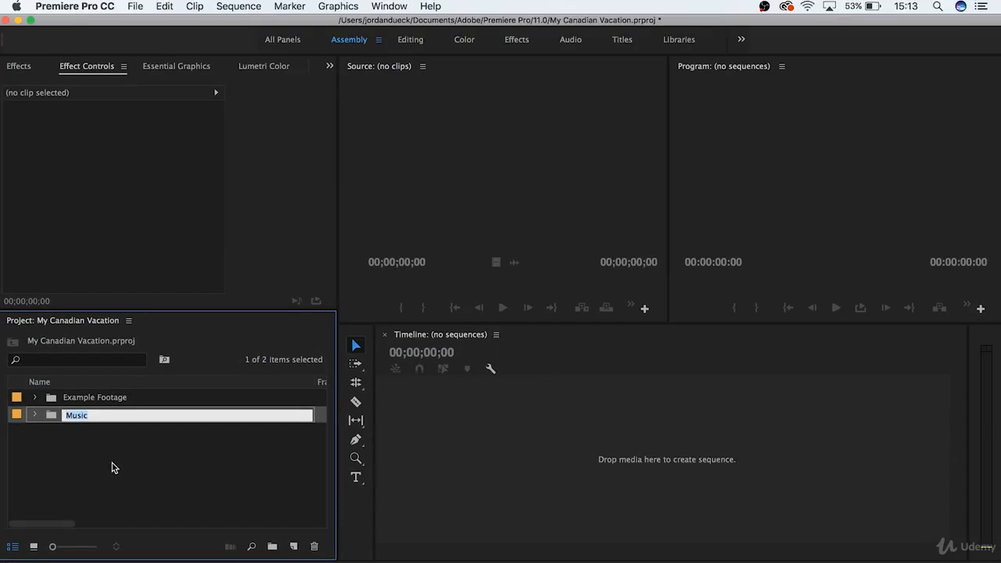
pyautogui.click(112, 467)
pyautogui.click(459, 465)
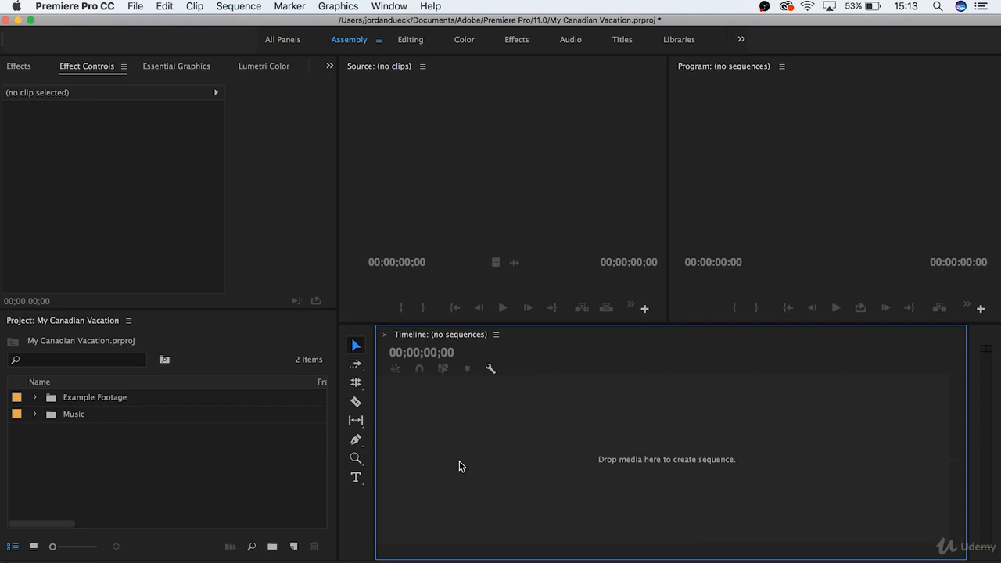
# Step: Examine the Digital SLR 1080p presets for a new sequence and cancel without creating one
pyautogui.click(139, 6)
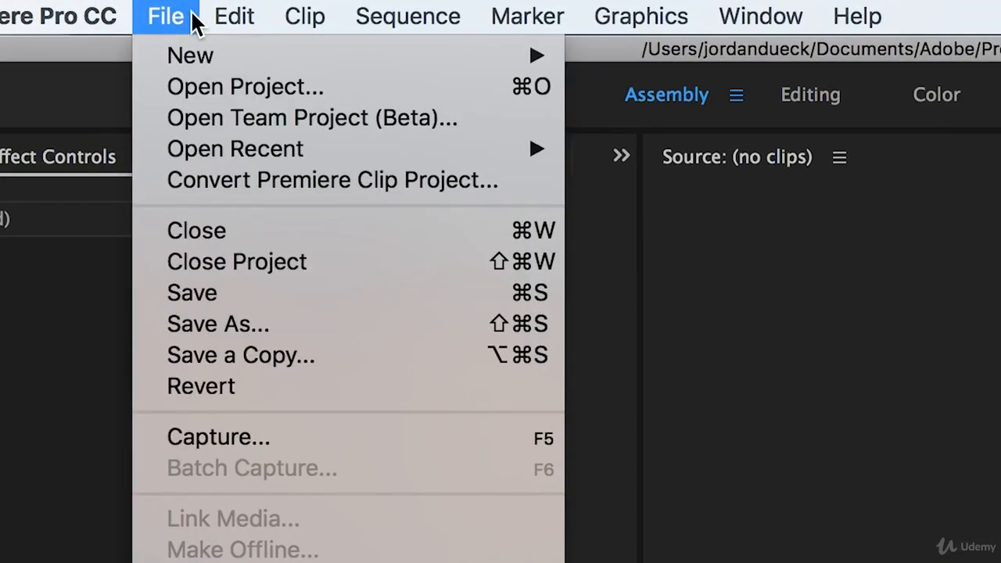
pyautogui.moveTo(197, 59)
pyautogui.click(576, 129)
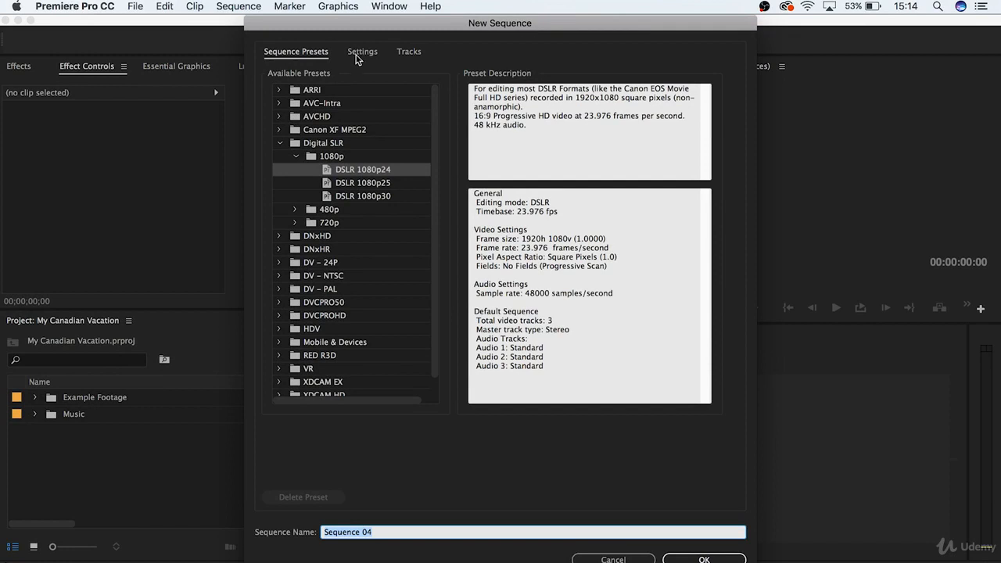
pyautogui.scroll(-1, 349, 336)
pyautogui.scroll(1, 349, 346)
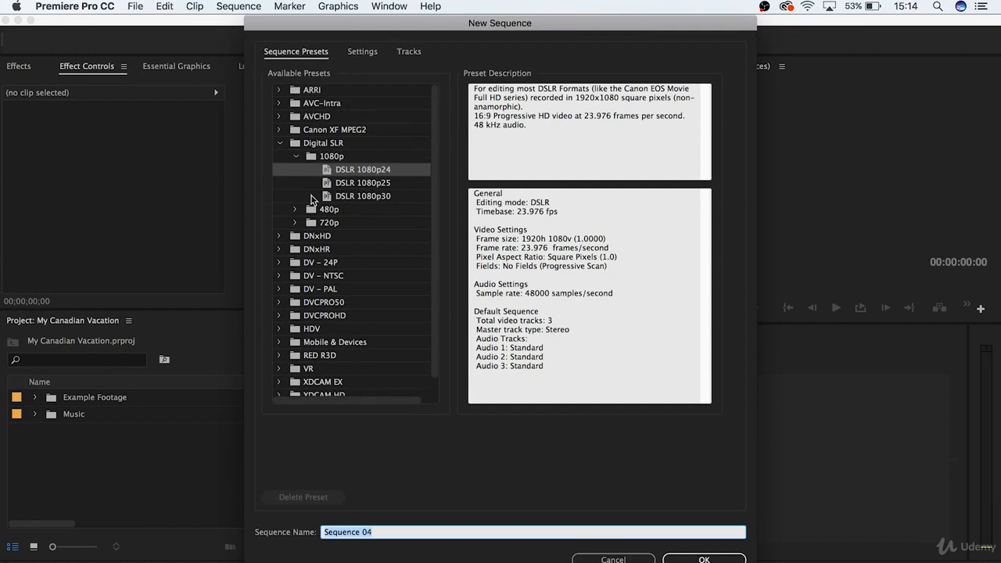
pyautogui.click(281, 143)
pyautogui.click(281, 144)
pyautogui.click(294, 156)
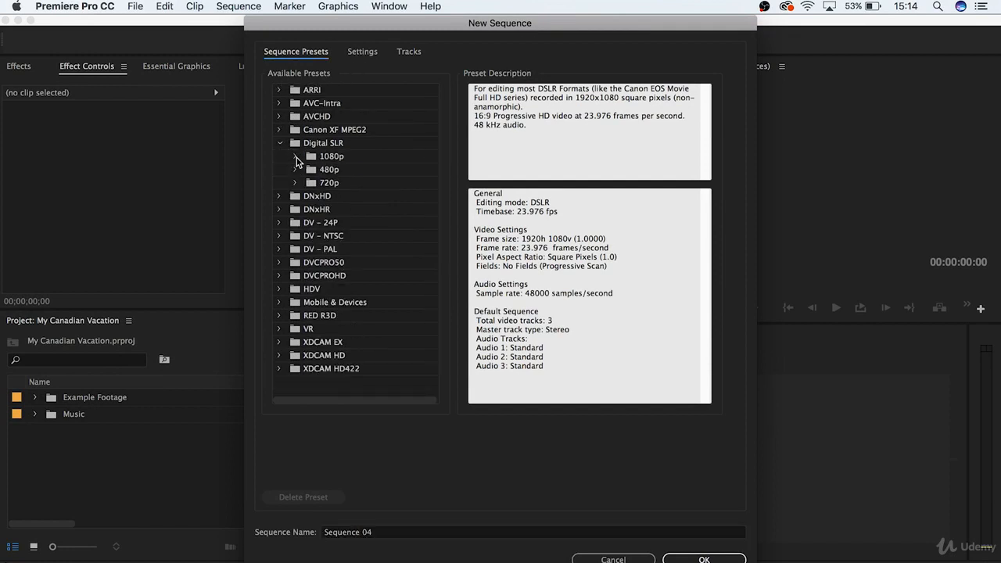
pyautogui.click(295, 157)
pyautogui.click(353, 197)
pyautogui.click(365, 185)
pyautogui.click(394, 171)
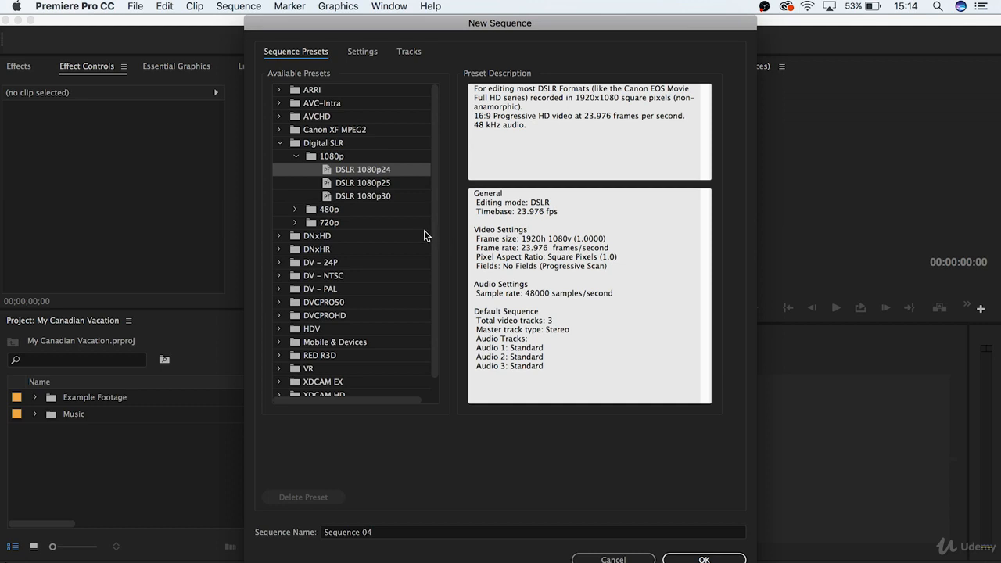
pyautogui.click(600, 557)
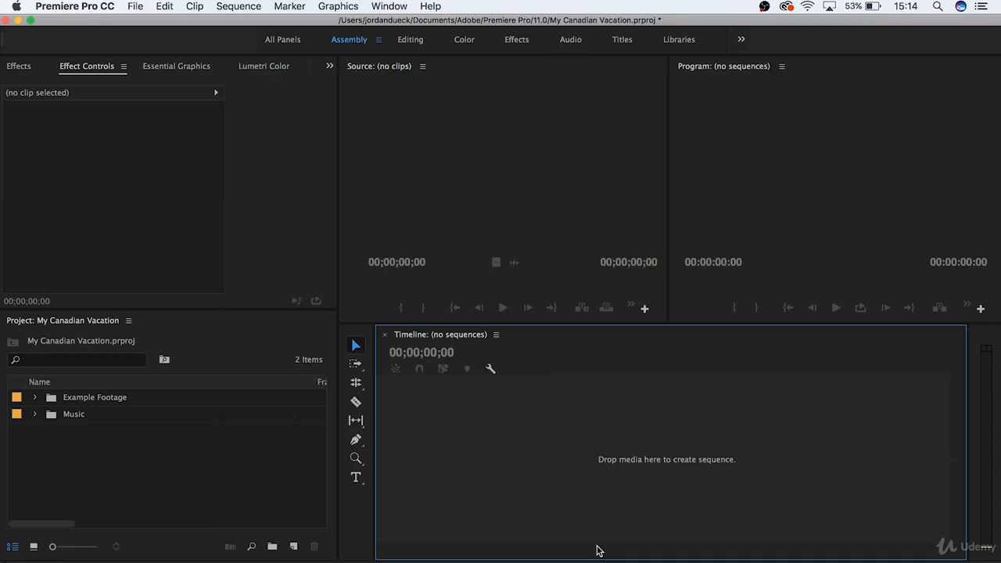
# Step: Create a new sequence from the clip 186A4903.MOV in the Example Footage bin
pyautogui.click(34, 398)
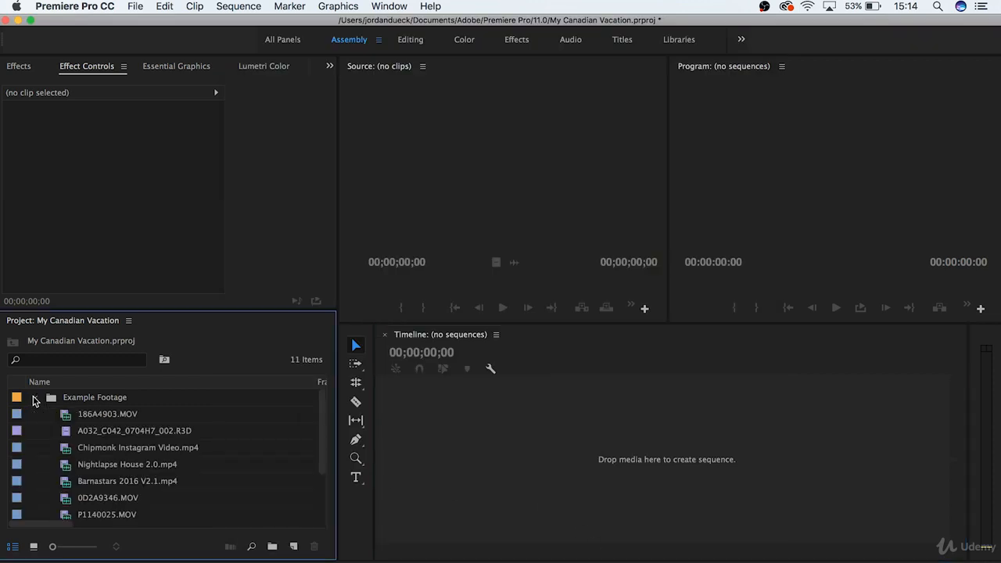
pyautogui.moveTo(86, 415); pyautogui.dragTo(440, 427)
pyautogui.press('super+z')
pyautogui.click(112, 414)
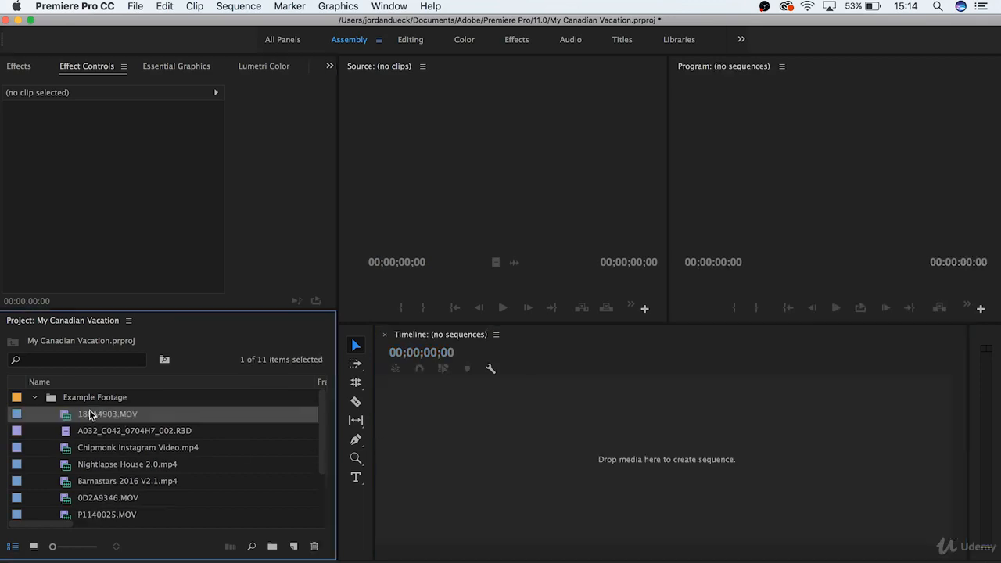
pyautogui.rightClick(112, 415)
pyautogui.scroll(-10, 161, 467)
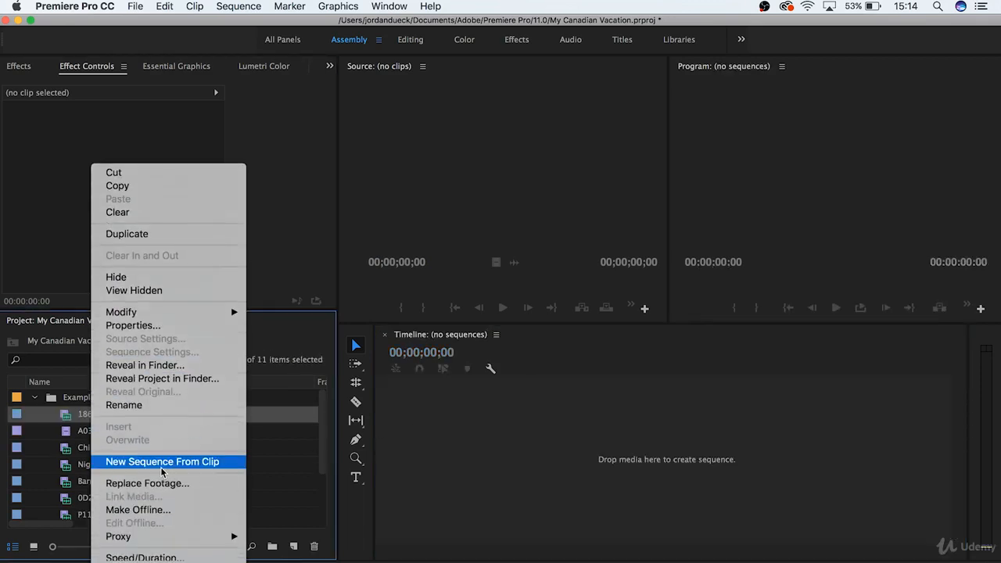
pyautogui.click(162, 463)
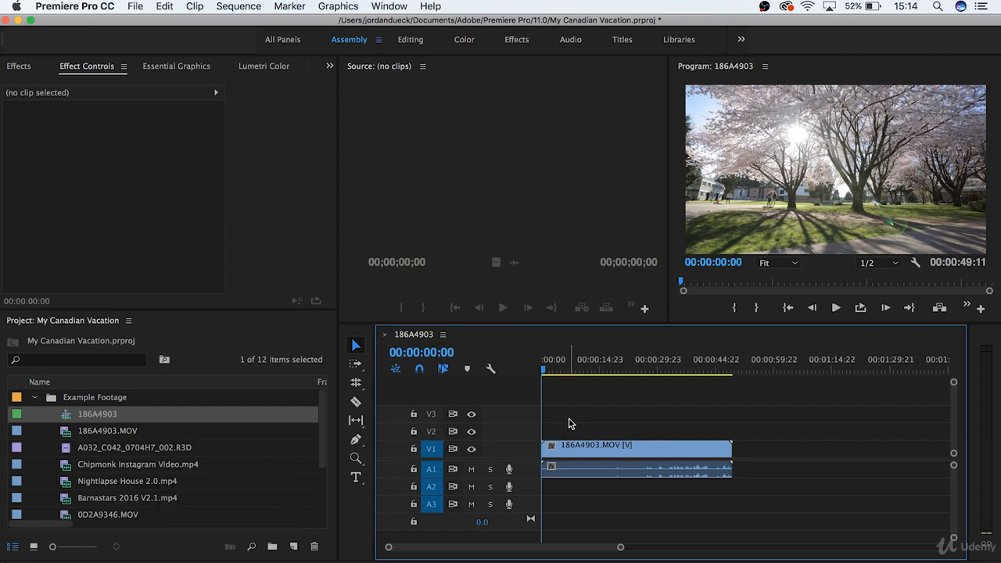
# Step: Delete the 186A4903.MOV video and audio clip from the sequence
pyautogui.moveTo(569, 423); pyautogui.dragTo(618, 491)
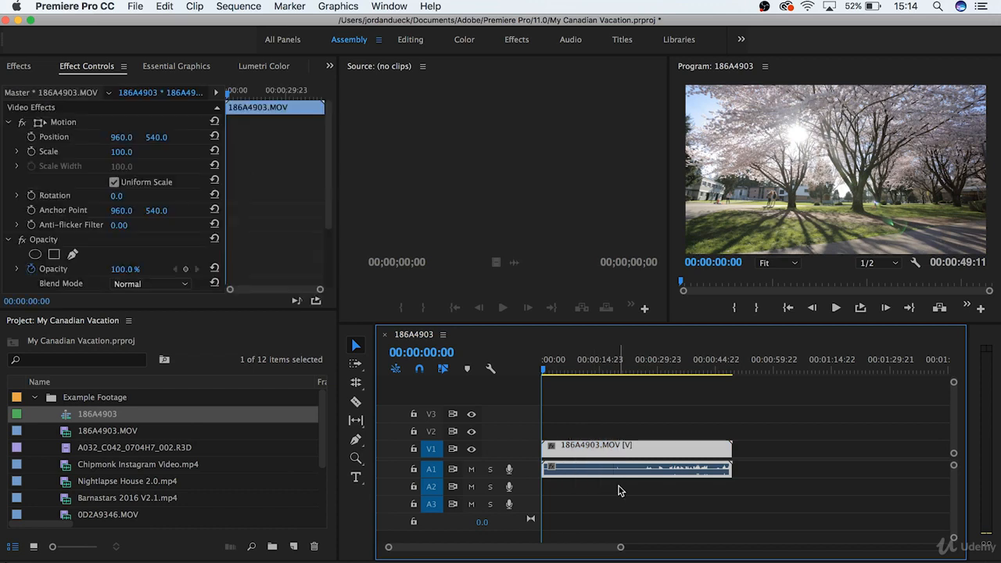
pyautogui.press('Delete')
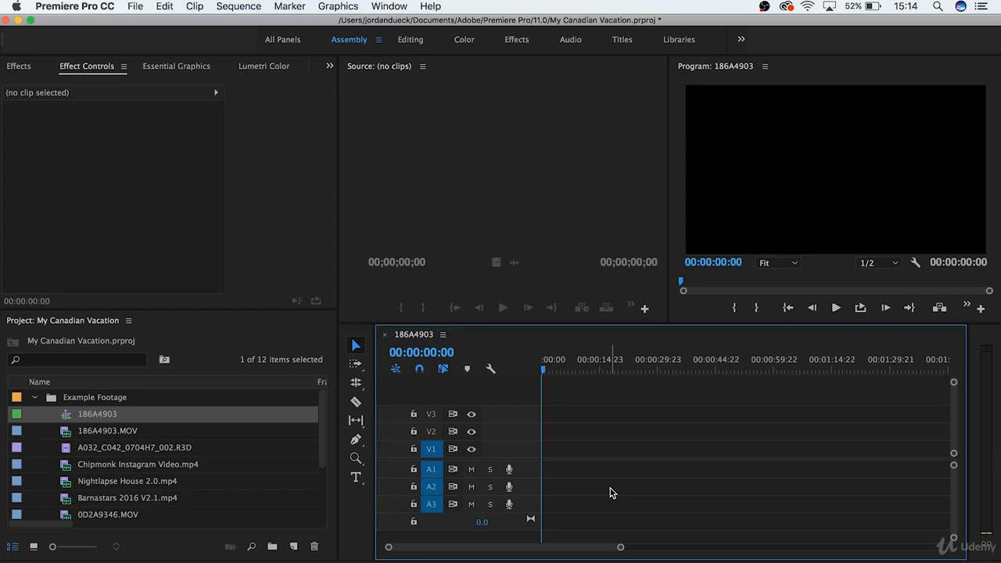
# Step: Place 186A4903.MOV at the start of tracks V1 and A1 and delete it from the sequence again
pyautogui.moveTo(107, 432); pyautogui.dragTo(543, 446)
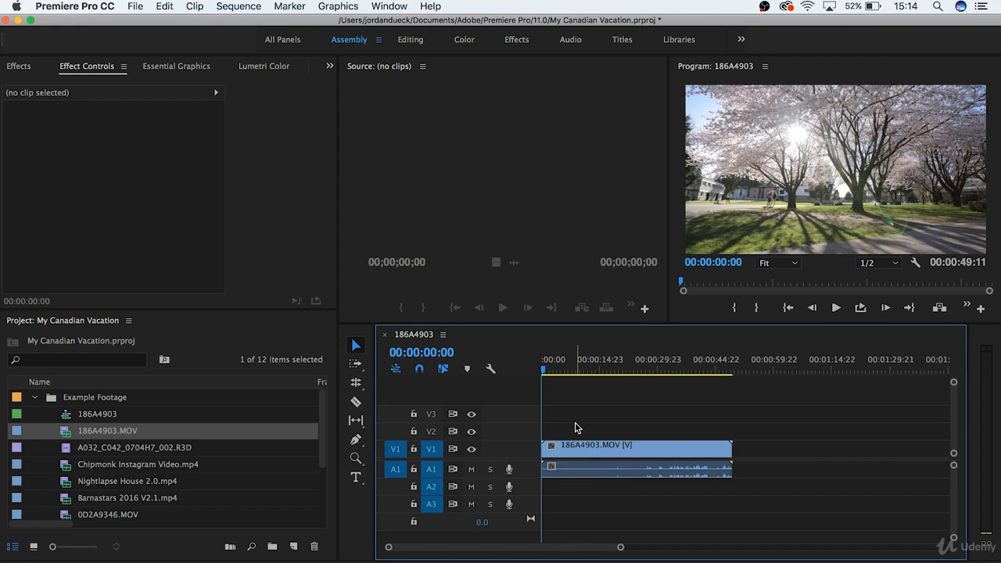
pyautogui.moveTo(576, 418); pyautogui.dragTo(595, 462)
pyautogui.press('Delete')
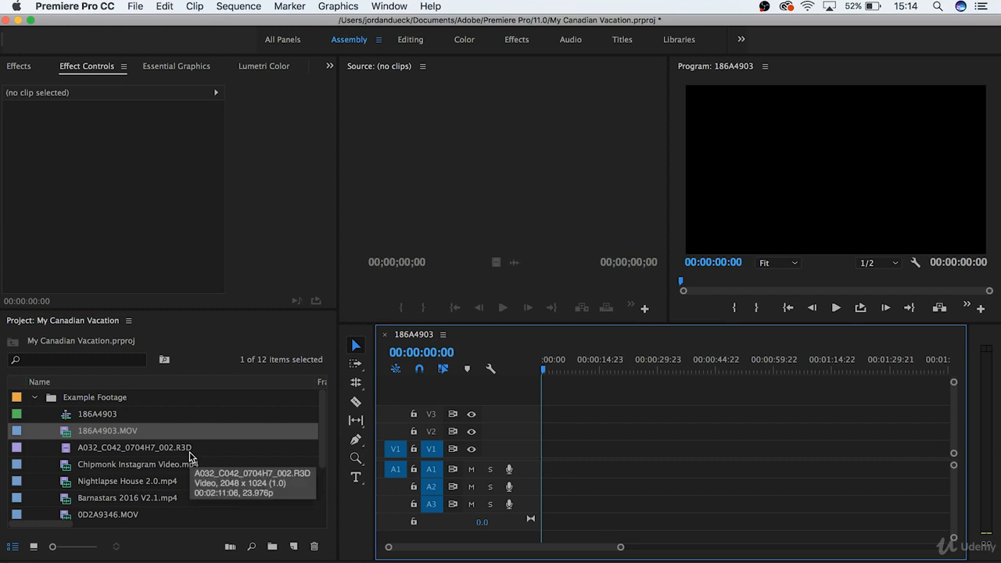
# Step: Open 186A4903.MOV in the source monitor and mark in and out points around a 00:00:03:05 section ending at 04:47:47:04
pyautogui.doubleClick(112, 432)
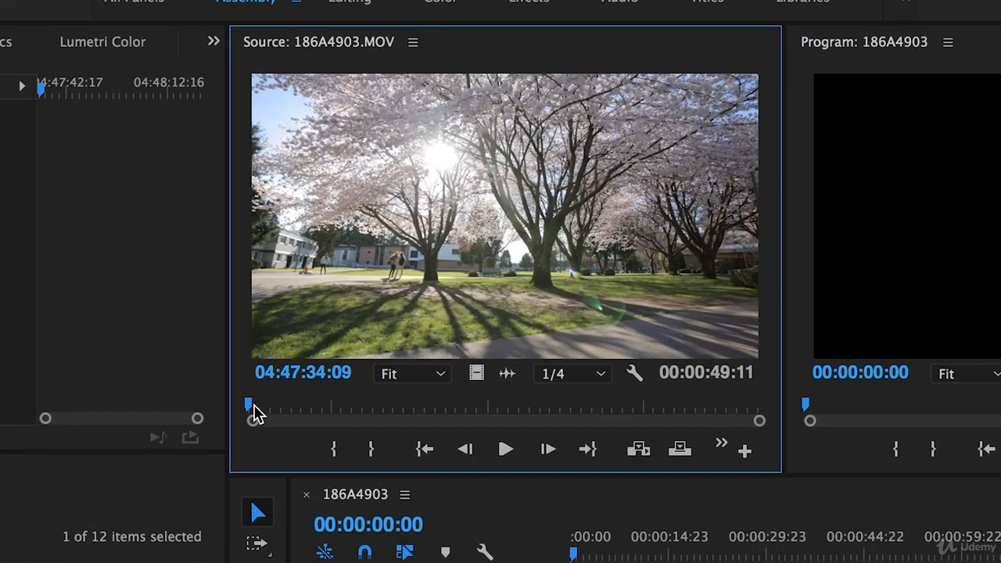
pyautogui.moveTo(253, 405); pyautogui.dragTo(337, 424)
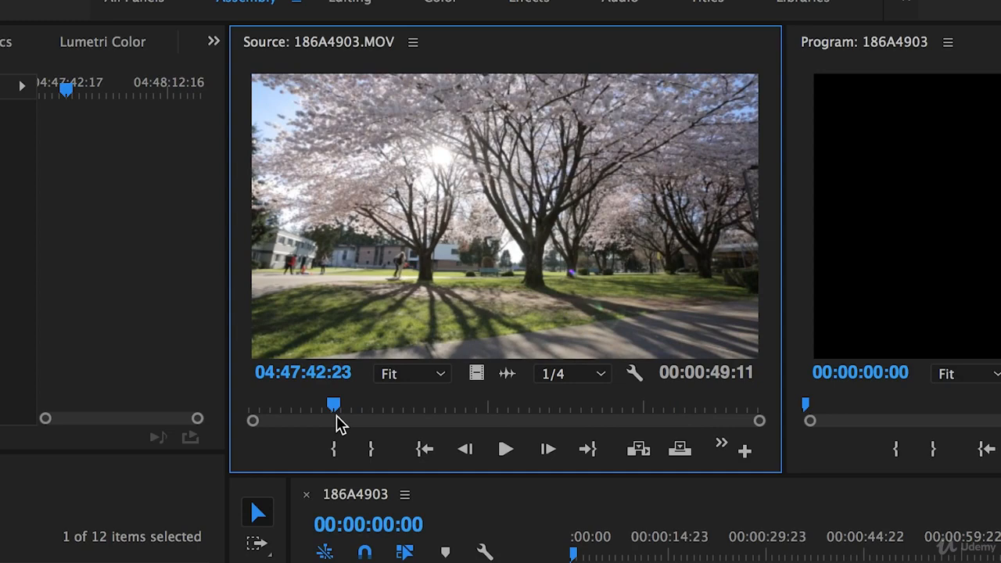
pyautogui.moveTo(338, 423); pyautogui.dragTo(381, 410)
pyautogui.press('i')
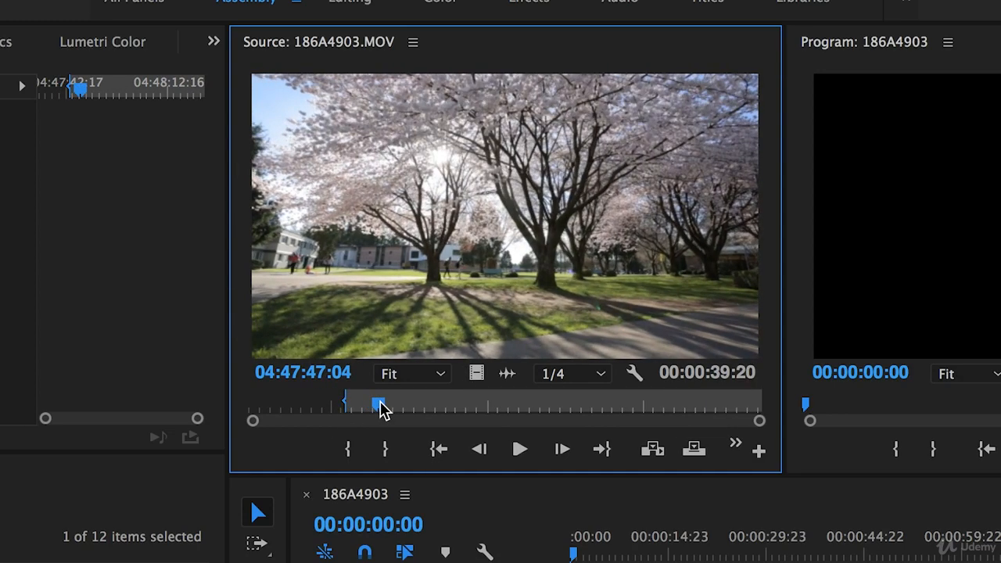
pyautogui.press('o')
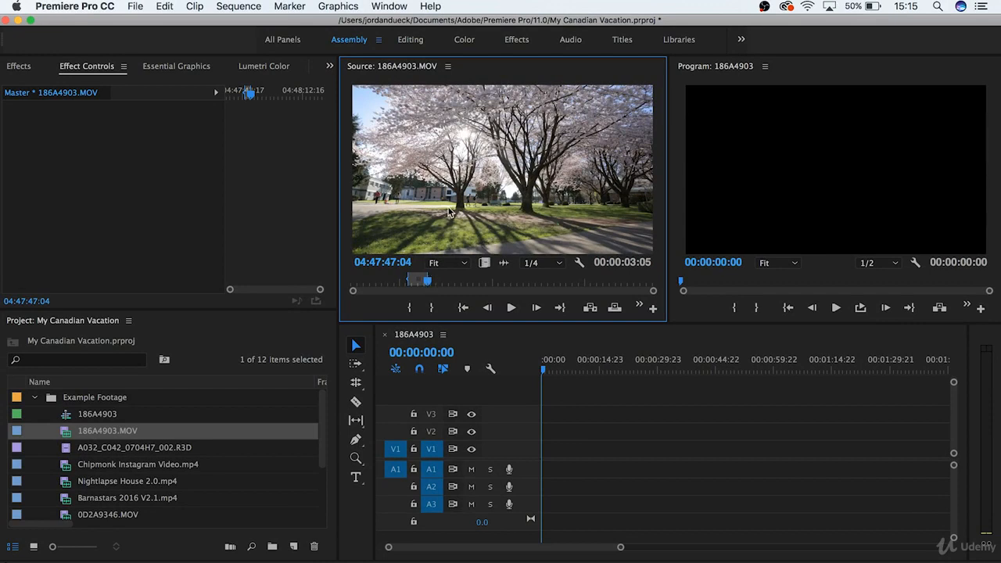
# Step: Place the marked 00:00:03:05 section of 186A4903.MOV at the start of tracks V1 and A1
pyautogui.moveTo(477, 183); pyautogui.dragTo(543, 454)
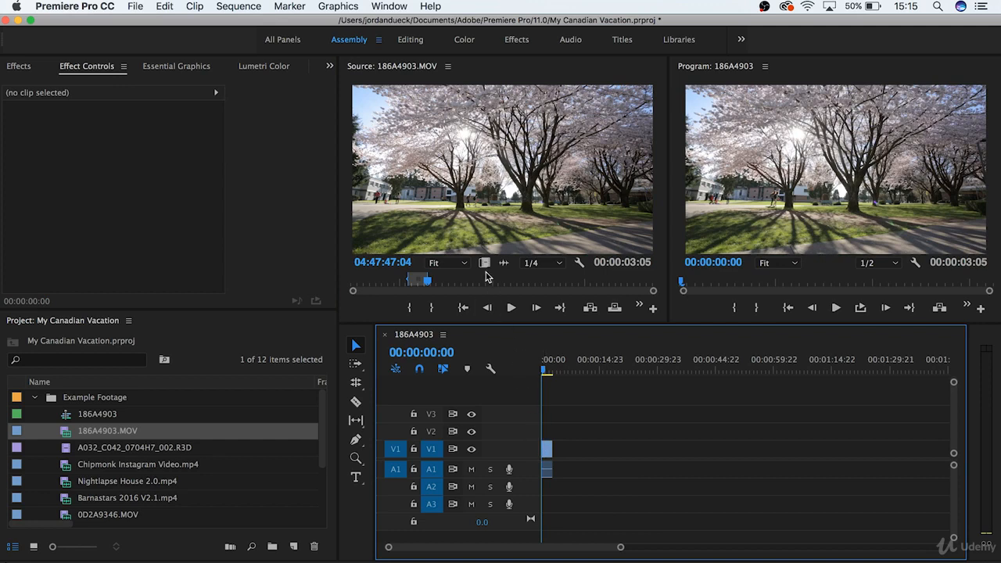
# Step: Try placing only the video of the marked source section after the clip on V1 and delete it again
pyautogui.moveTo(485, 264); pyautogui.dragTo(579, 451)
pyautogui.moveTo(517, 288); pyautogui.dragTo(579, 432)
pyautogui.press('Delete')
# Step: Play the sequence from its start to review the placed 186A4903.MOV section, and stop playback
pyautogui.moveTo(553, 378)
pyautogui.mouseDown()
pyautogui.moveTo(630, 374)
pyautogui.moveTo(536, 378)
pyautogui.mouseUp()
pyautogui.press('space')
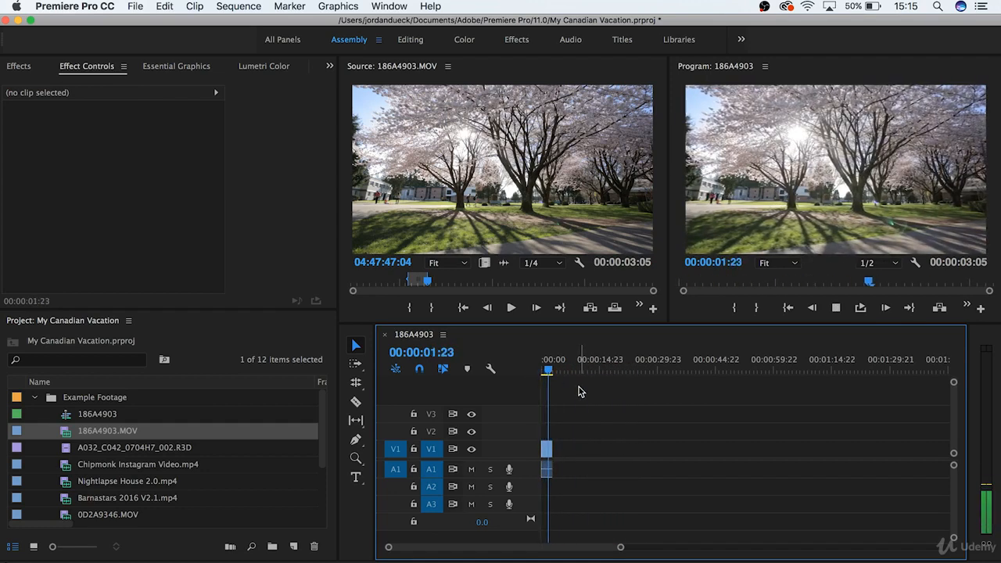
pyautogui.moveTo(547, 368); pyautogui.dragTo(543, 369)
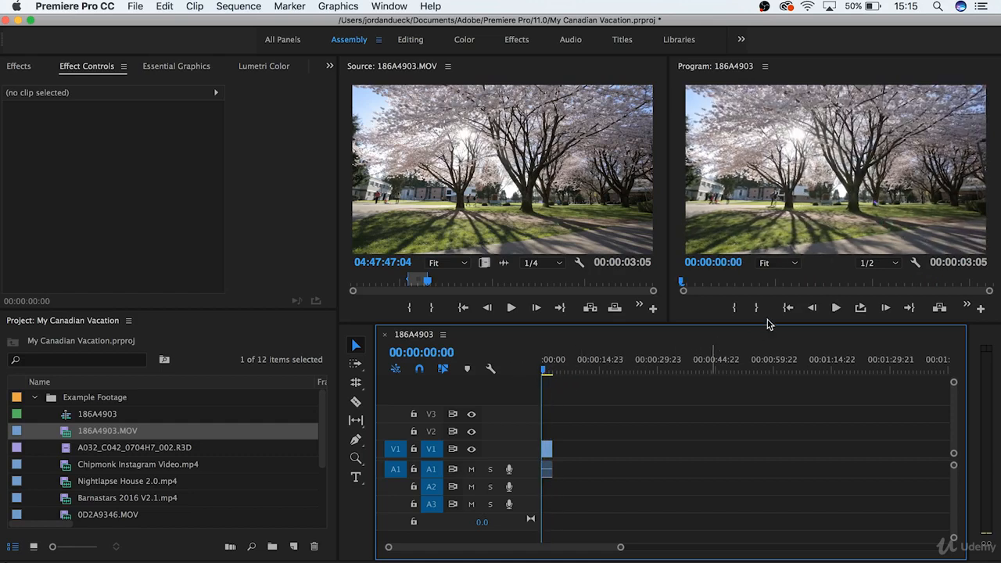
pyautogui.click(837, 309)
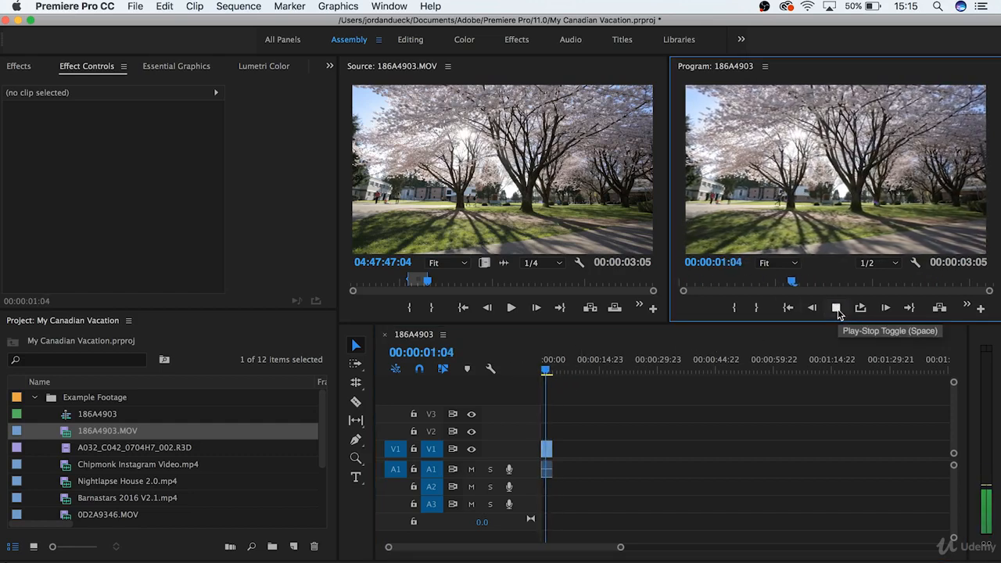
pyautogui.click(836, 308)
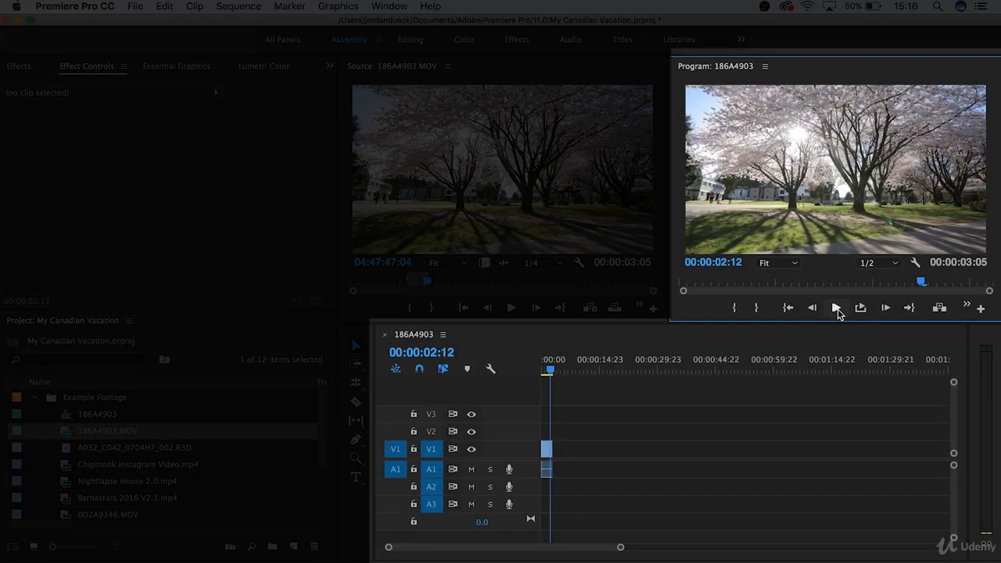
# Step: Place Chipmonk Instagram Video.mp4 directly after the first clip on tracks V1 and A1
pyautogui.click(485, 407)
pyautogui.moveTo(96, 464); pyautogui.dragTo(559, 452)
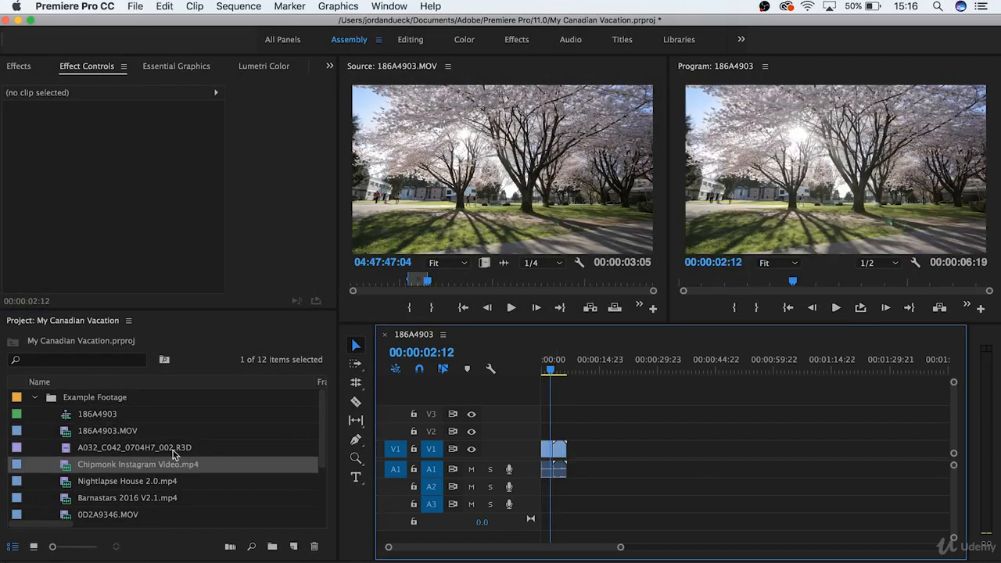
# Step: Mark a 00:00:03:15 section of A032_C042_0704H7_002.R3D in the source monitor and place it on V1, leaving a gap after the Chipmonk clip
pyautogui.doubleClick(184, 449)
pyautogui.moveTo(493, 281); pyautogui.dragTo(534, 283)
pyautogui.press('i')
pyautogui.moveTo(534, 282); pyautogui.dragTo(541, 282)
pyautogui.press('o')
pyautogui.moveTo(530, 211); pyautogui.dragTo(583, 453)
# Step: Place tropical house.wav from the Music bin at the start of audio track A3
pyautogui.scroll(-6, 75, 486)
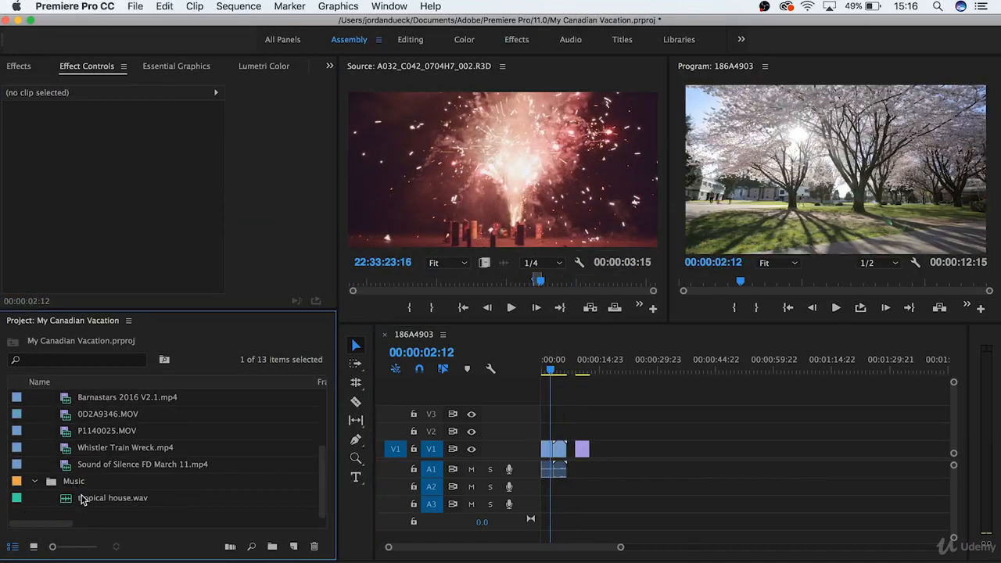
pyautogui.click(86, 501)
pyautogui.moveTo(92, 499); pyautogui.dragTo(534, 510)
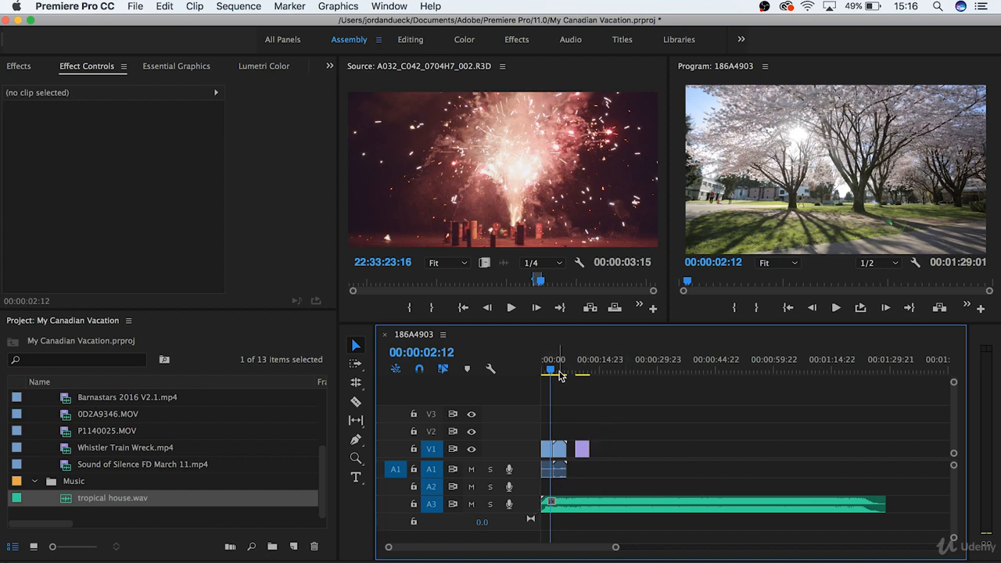
# Step: Play the sequence from the start through the fireworks clip, and replay the cut to the Chipmonk clip from 00:00:02:17
pyautogui.moveTo(553, 371); pyautogui.dragTo(528, 374)
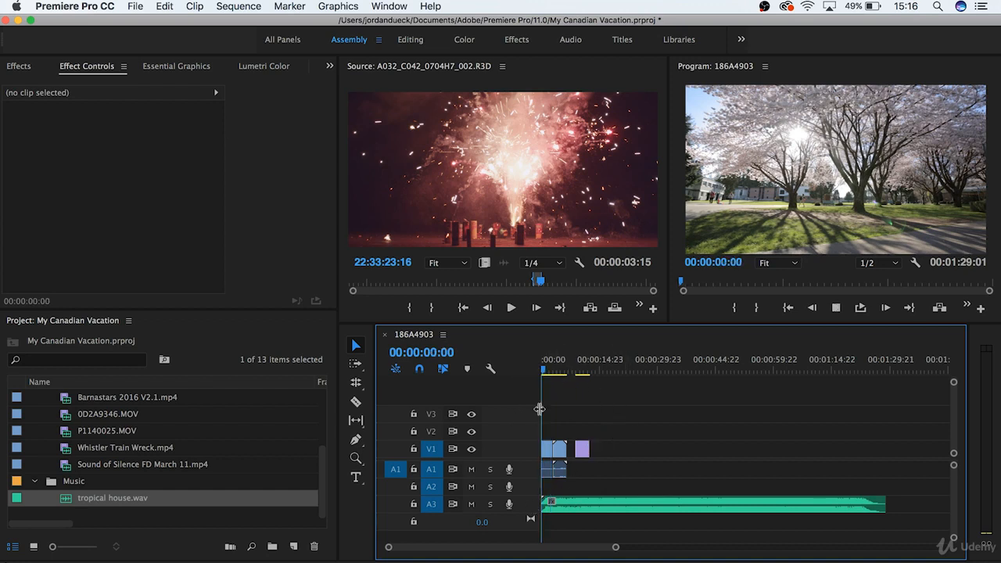
pyautogui.press('space')
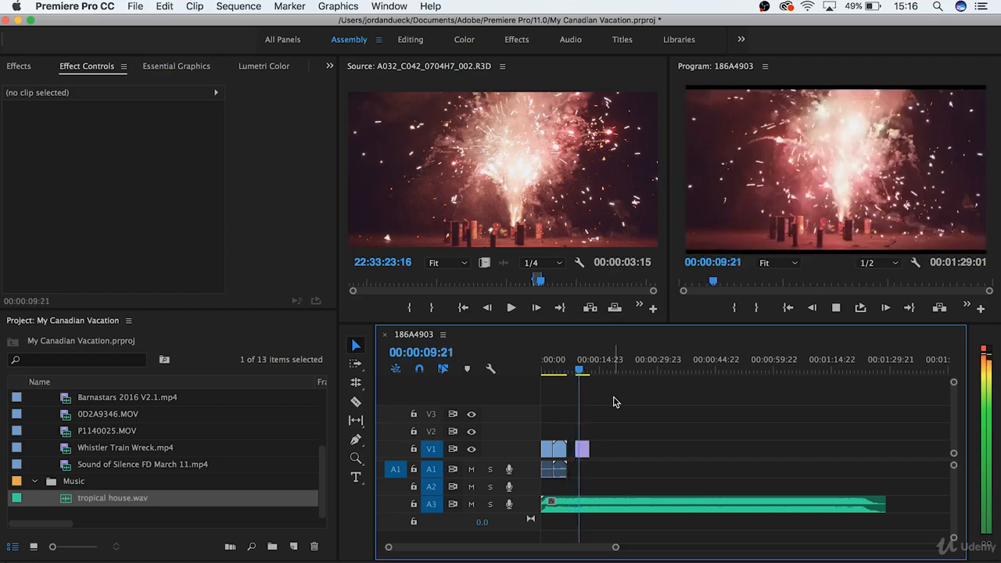
pyautogui.click(552, 371)
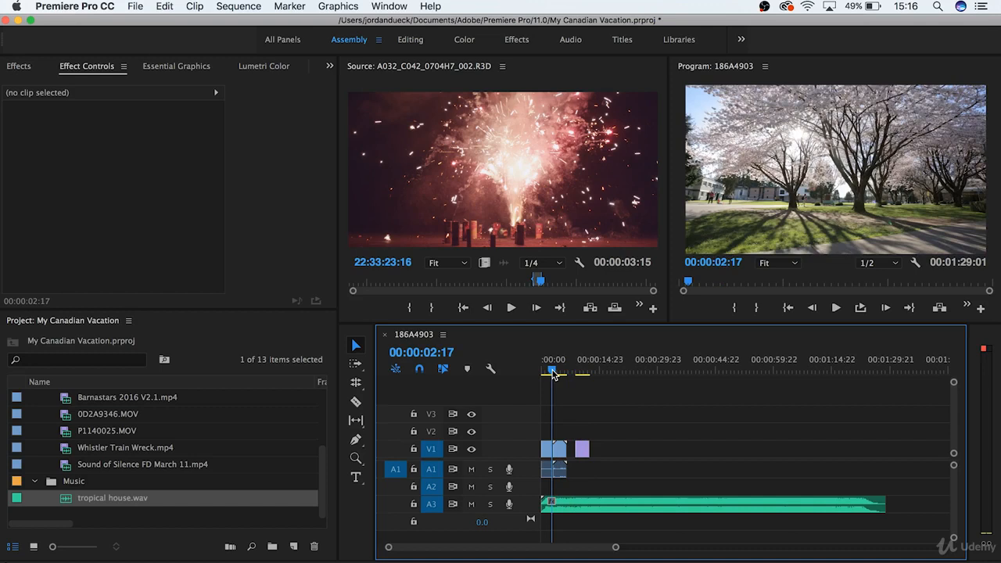
pyautogui.press('space')
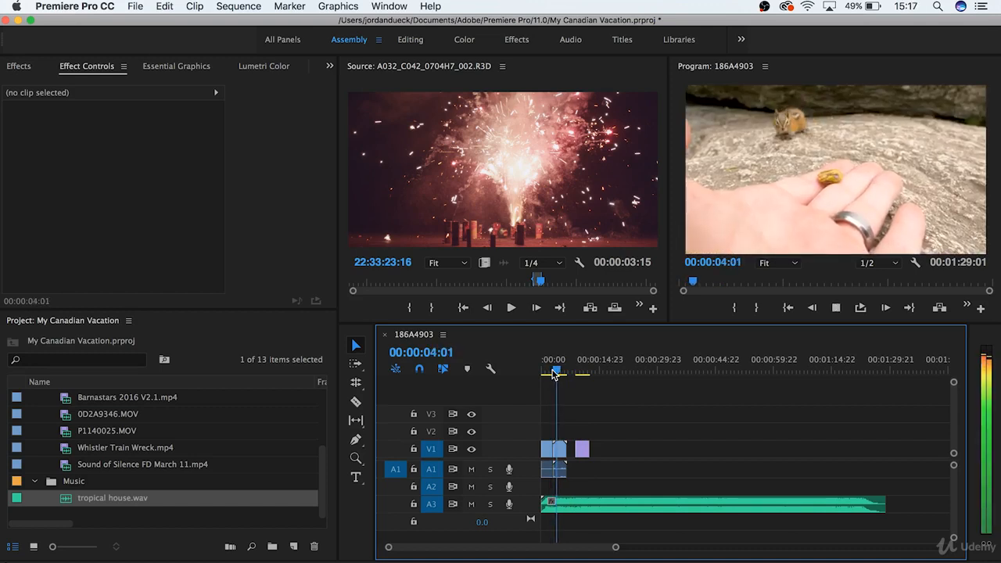
pyautogui.press('space')
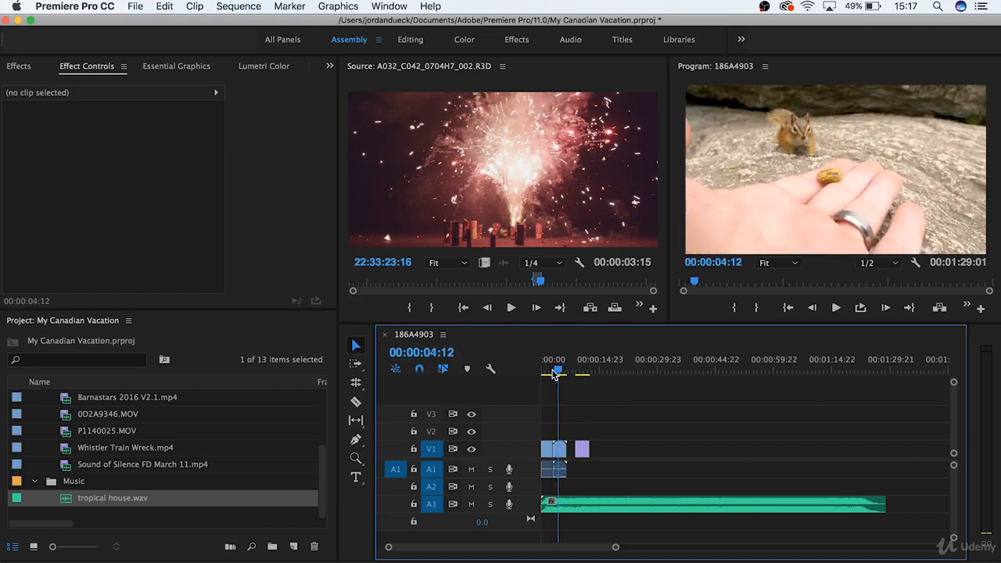
# Step: Move the A032_C042_0704H7_002.R3D clip on V1 so it starts directly at the end of the Chipmonk clip
pyautogui.moveTo(580, 451); pyautogui.dragTo(650, 455)
pyautogui.press('=')
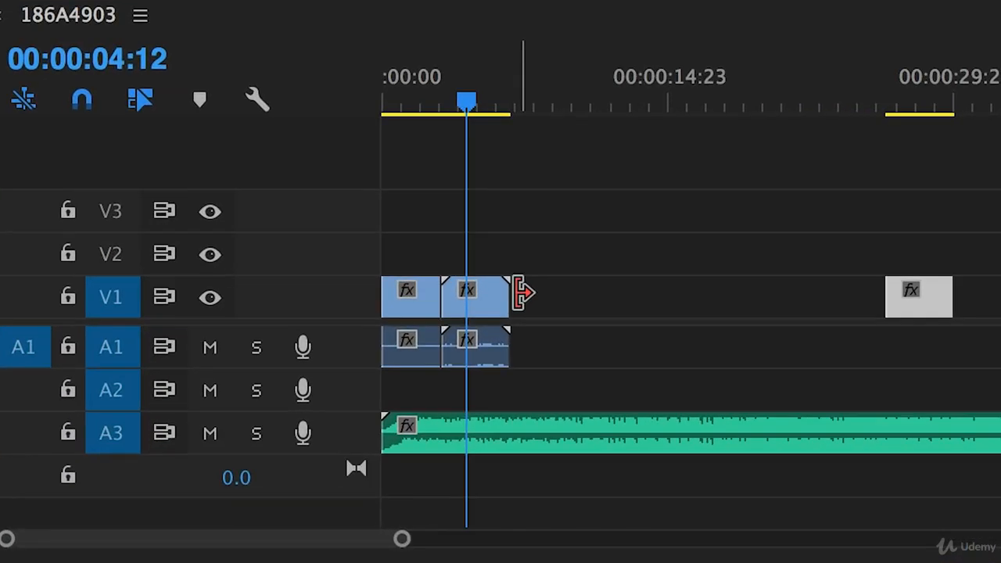
pyautogui.click(518, 293)
pyautogui.moveTo(523, 292); pyautogui.dragTo(641, 301)
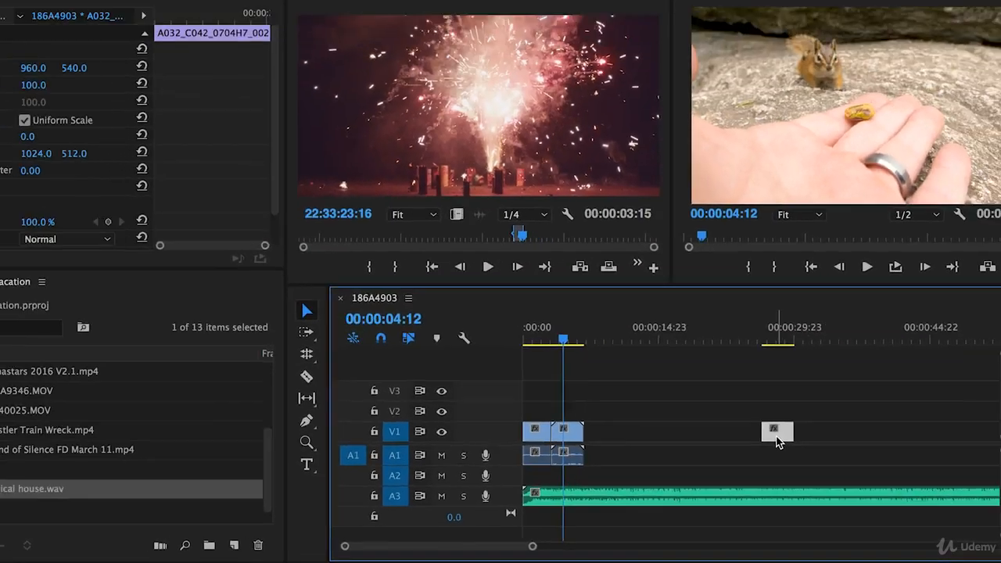
pyautogui.moveTo(835, 376); pyautogui.dragTo(577, 396)
pyautogui.moveTo(608, 461); pyautogui.dragTo(608, 464)
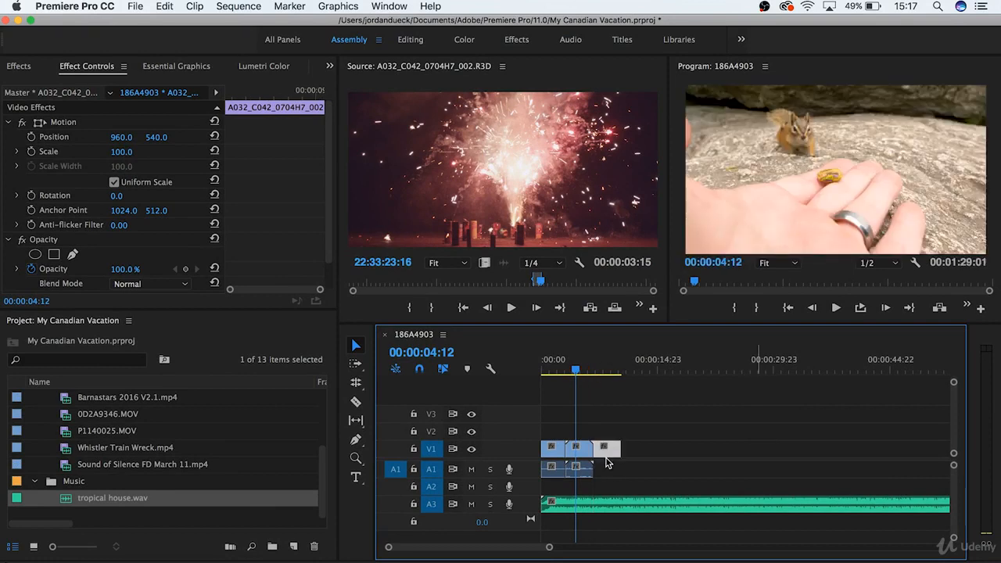
pyautogui.click(561, 408)
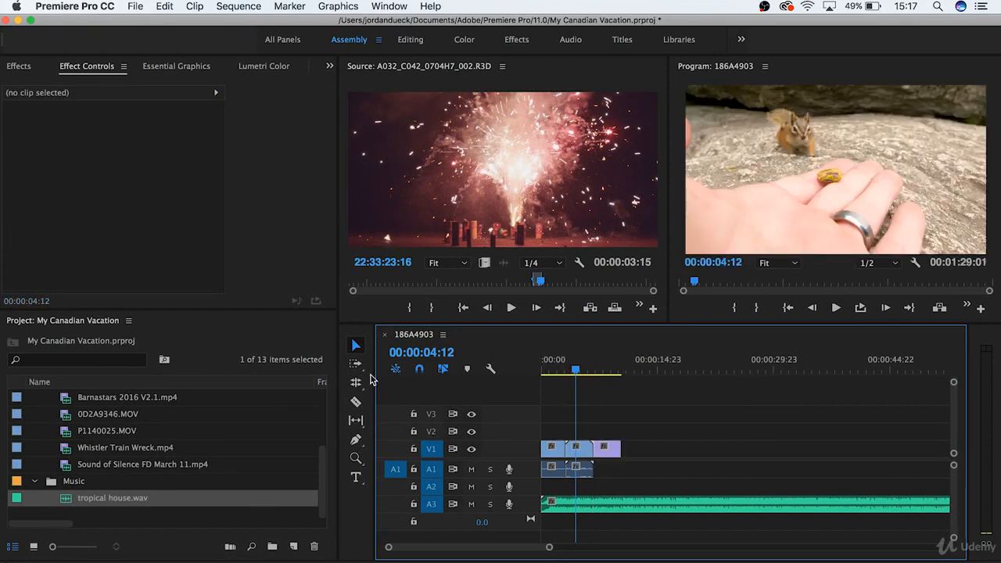
# Step: Check that the Tools panel is enabled in the list of available windows
pyautogui.click(371, 379)
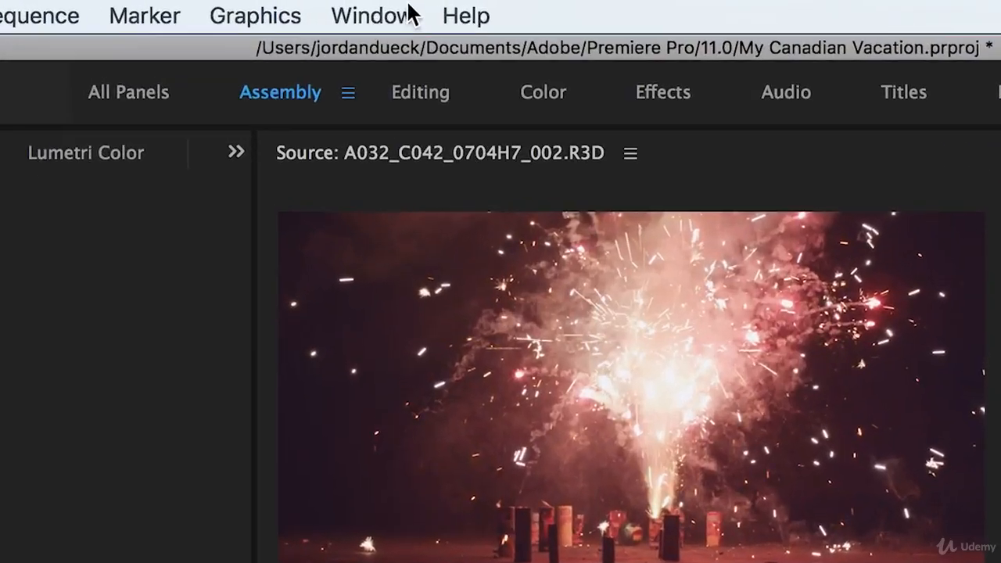
pyautogui.click(388, 6)
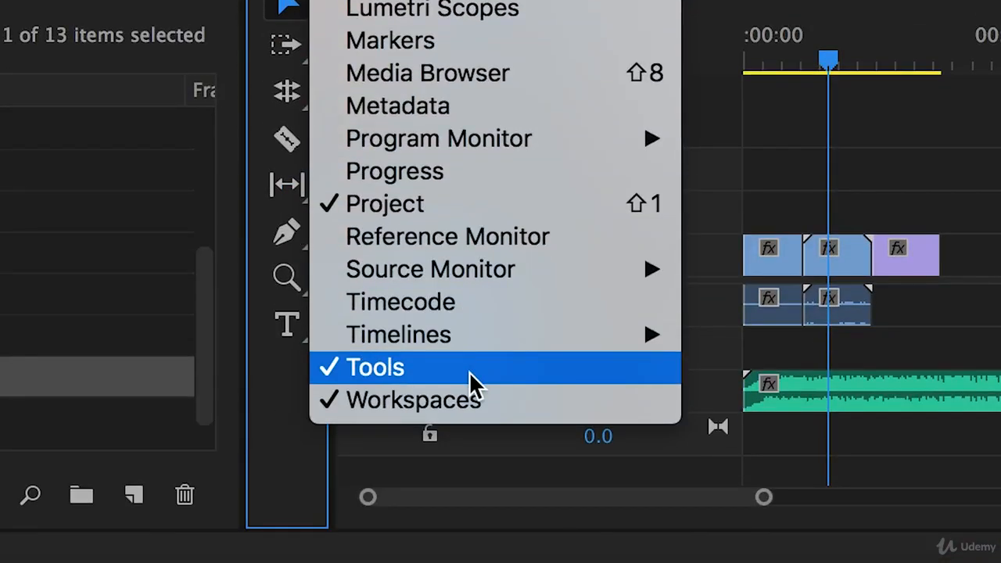
pyautogui.click(813, 181)
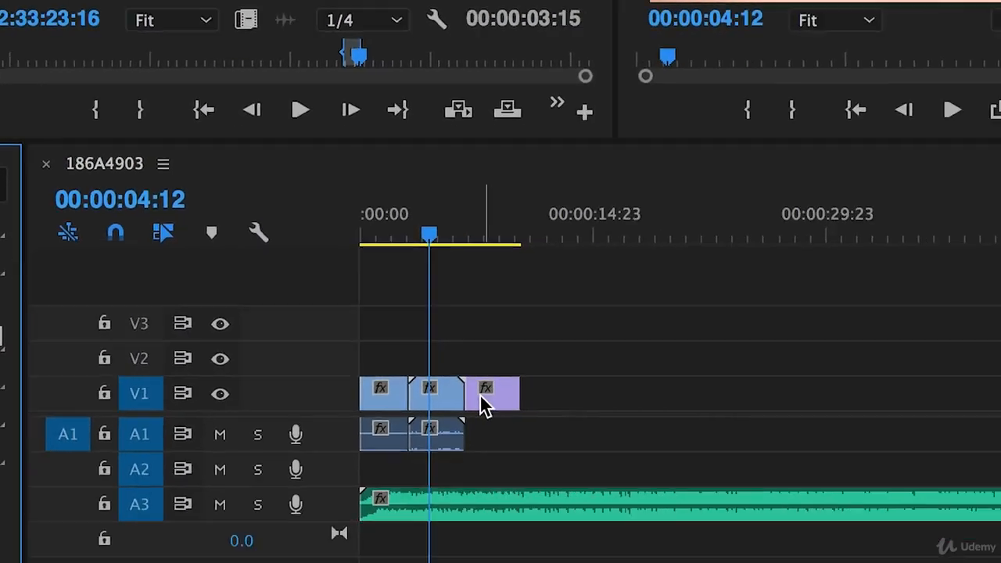
# Step: Try moving the fireworks clip further along V1 and lengthening it, and undo both changes
pyautogui.moveTo(363, 361); pyautogui.dragTo(661, 366)
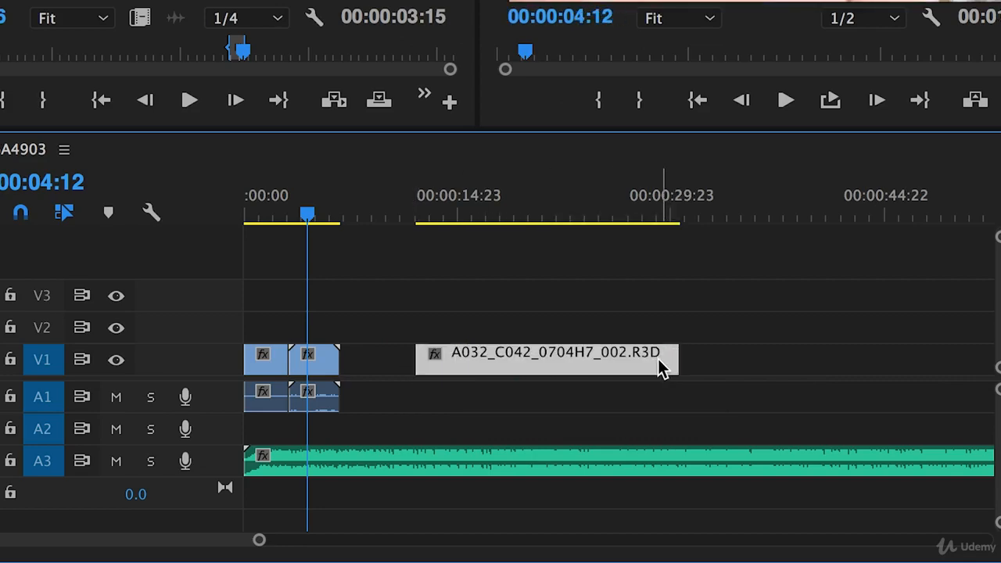
pyautogui.press('super+z')
pyautogui.press('super+z')
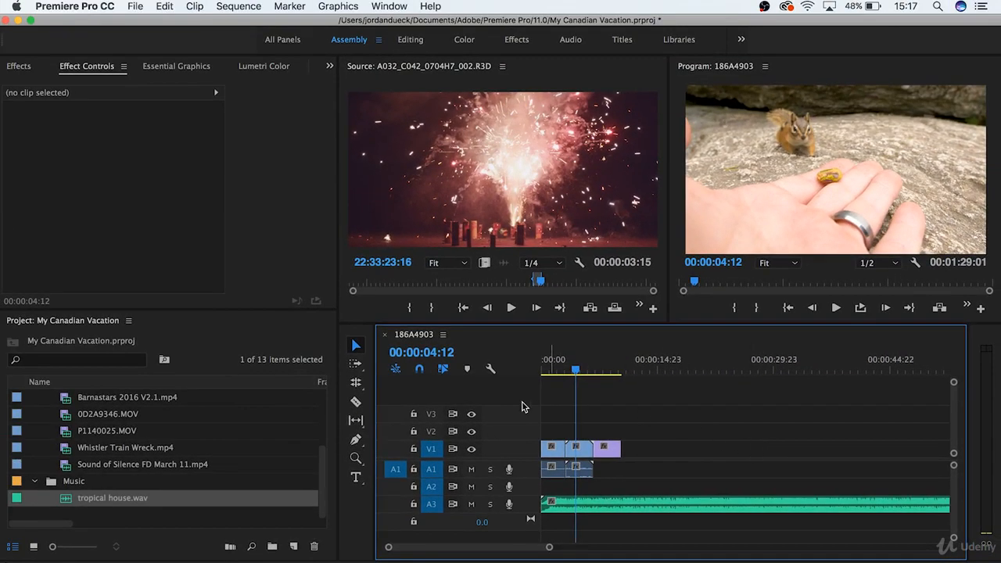
# Step: Split the fireworks clip on V1 at about 00:00:08:16 with the Razor tool and play across the cut
pyautogui.click(358, 346)
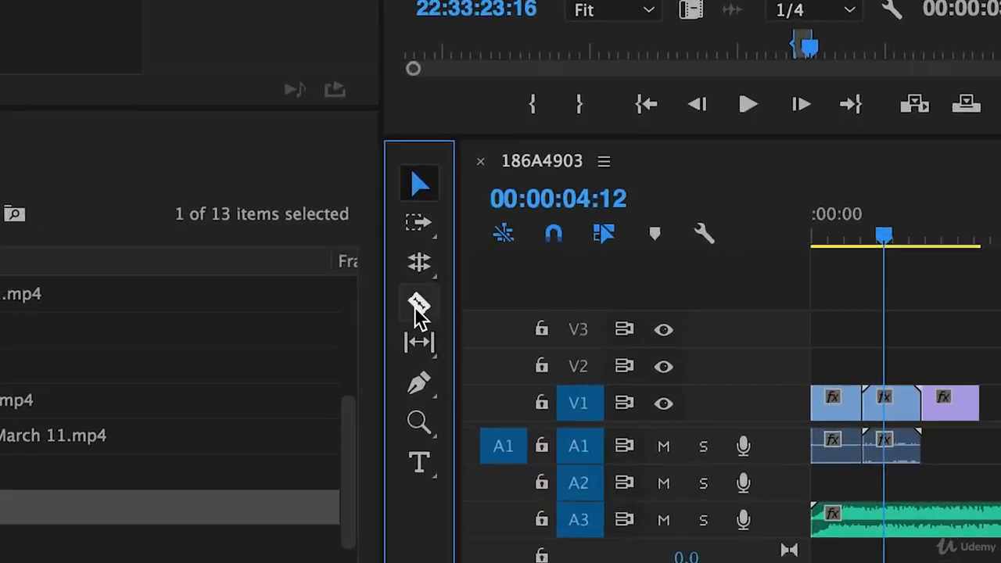
pyautogui.click(438, 278)
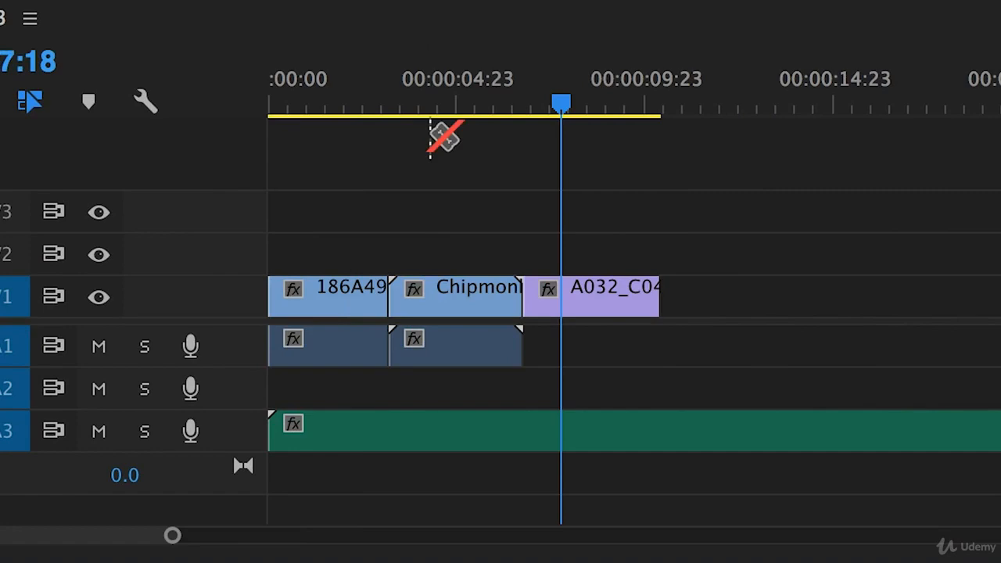
pyautogui.click(599, 291)
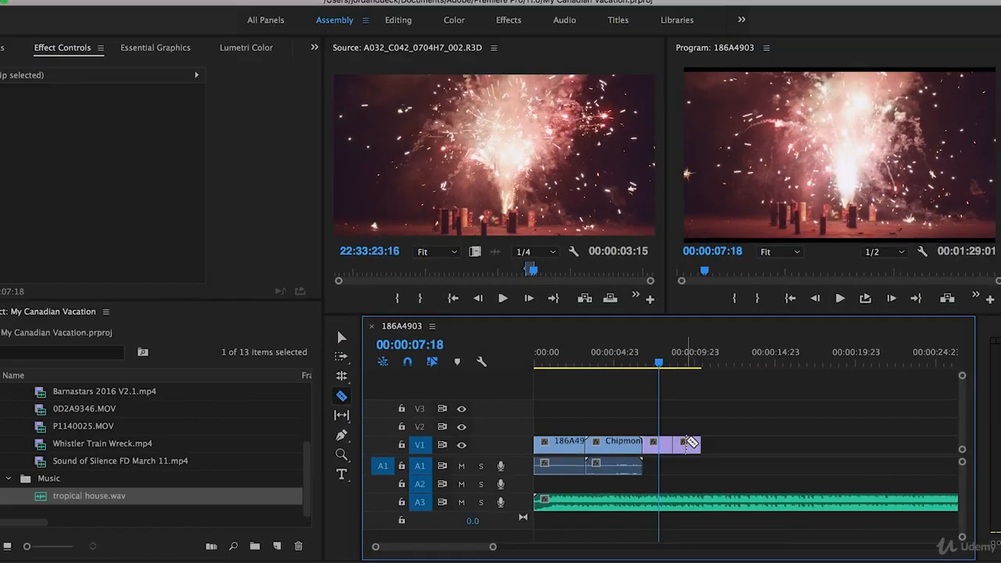
pyautogui.press('space')
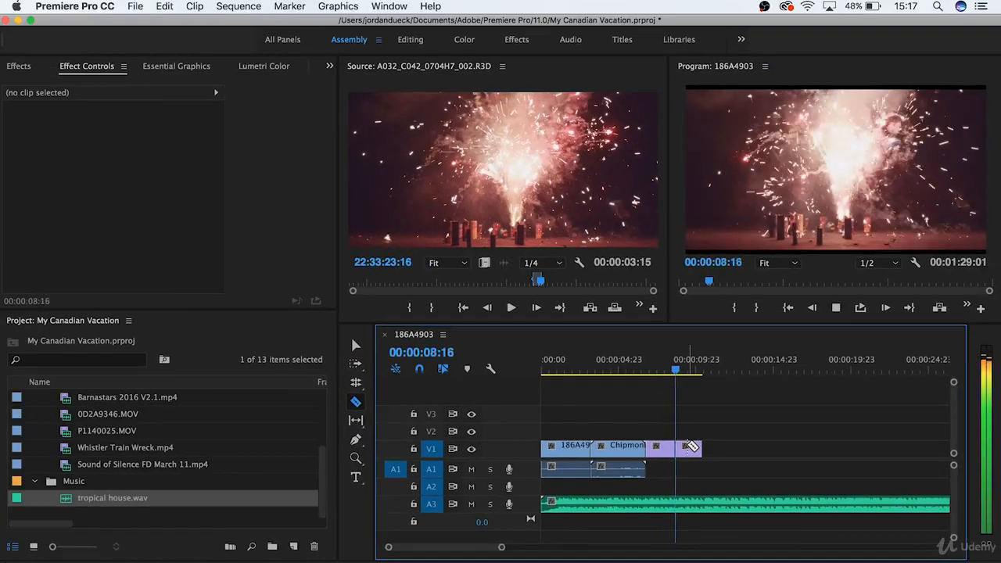
pyautogui.press('space')
# Step: Move the second fireworks piece to start at about 00:00:09:23 on V1 and extend its end to about 00:00:14:23
pyautogui.press('v')
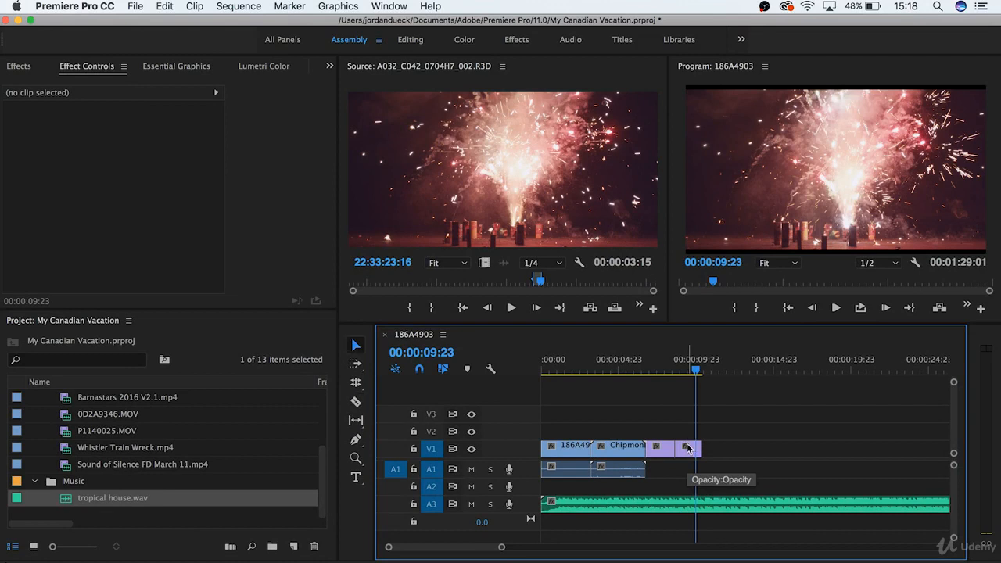
pyautogui.moveTo(689, 453)
pyautogui.mouseDown()
pyautogui.moveTo(758, 457)
pyautogui.moveTo(687, 451)
pyautogui.moveTo(755, 450)
pyautogui.moveTo(704, 449)
pyautogui.mouseUp()
# Step: Play the first fireworks piece from 00:00:07:04 and return the playhead to 00:00:04:16 in the Chipmonk clip
pyautogui.moveTo(662, 368); pyautogui.dragTo(655, 370)
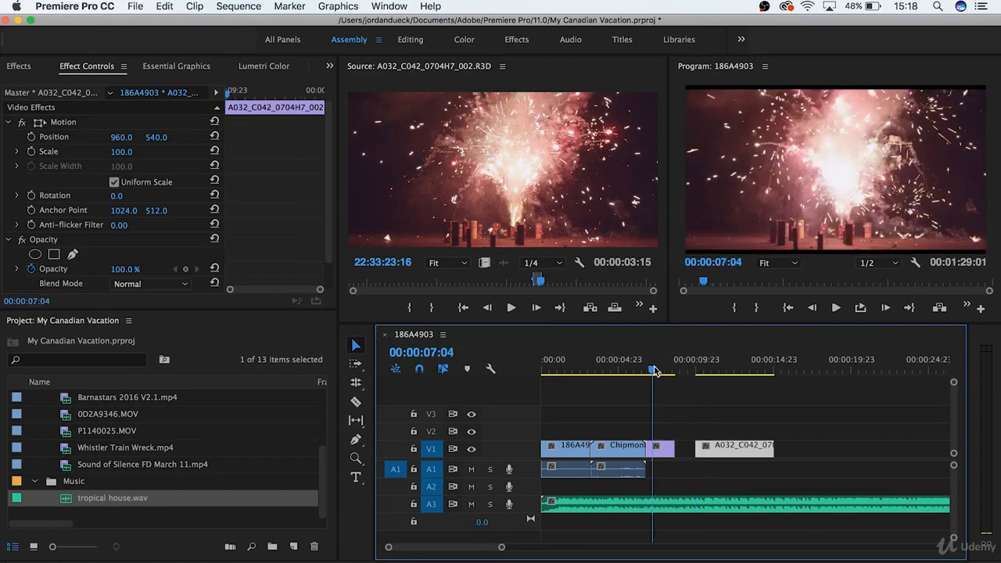
pyautogui.press('space')
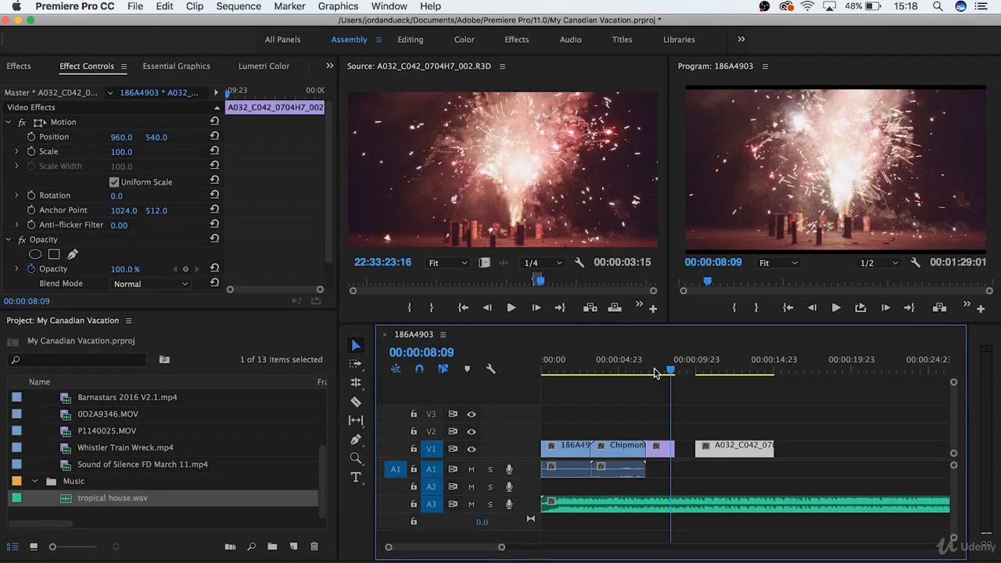
pyautogui.click(614, 374)
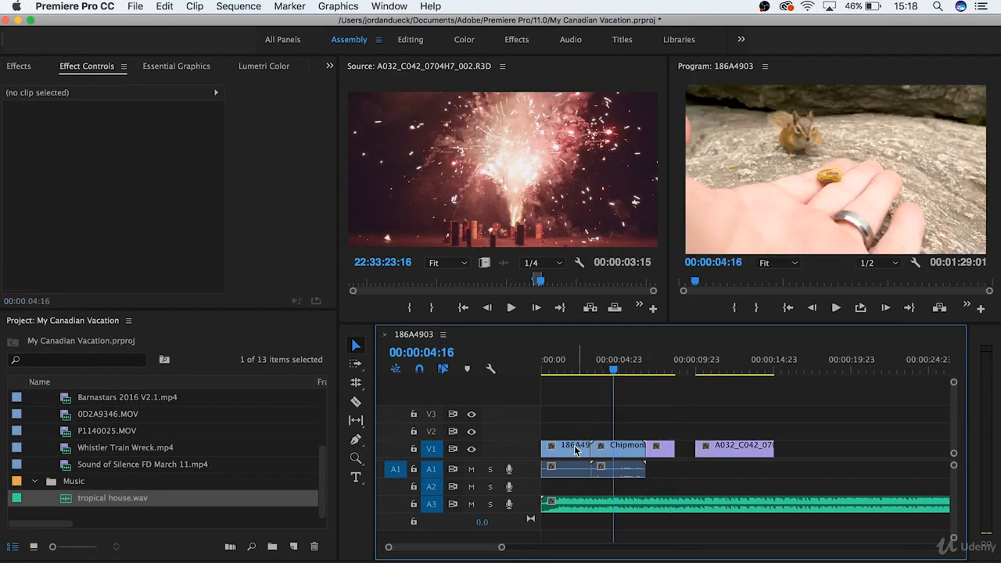
# Step: Try stacking 186A4903.MOV on V2 above the Chipmonk clip at 00:00:03:05 and changing its scale, and undo both changes
pyautogui.moveTo(563, 449); pyautogui.dragTo(610, 430)
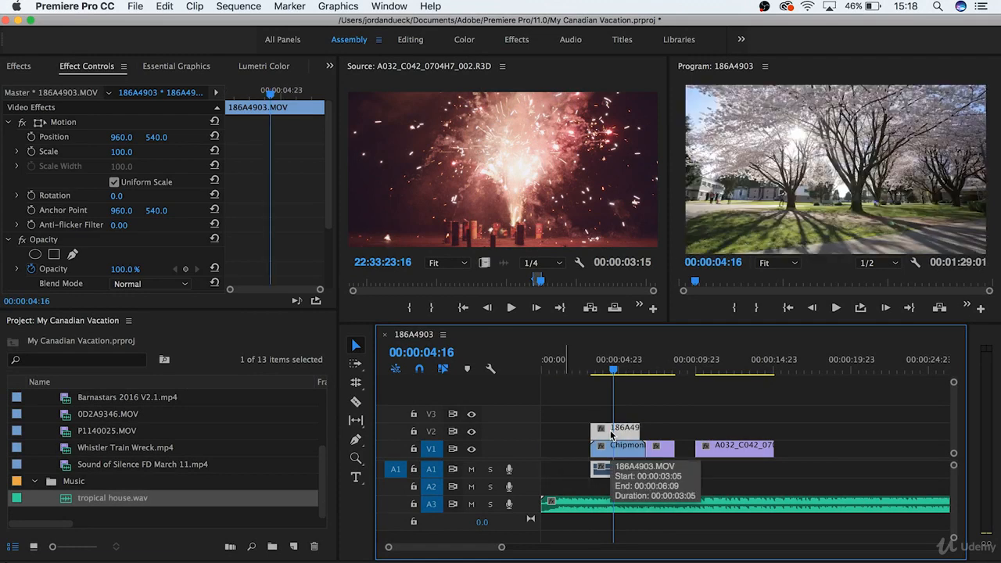
pyautogui.moveTo(121, 152)
pyautogui.mouseDown()
pyautogui.moveTo(47, 152)
pyautogui.moveTo(128, 152)
pyautogui.mouseUp()
pyautogui.press('super+z')
pyautogui.press('super+z')
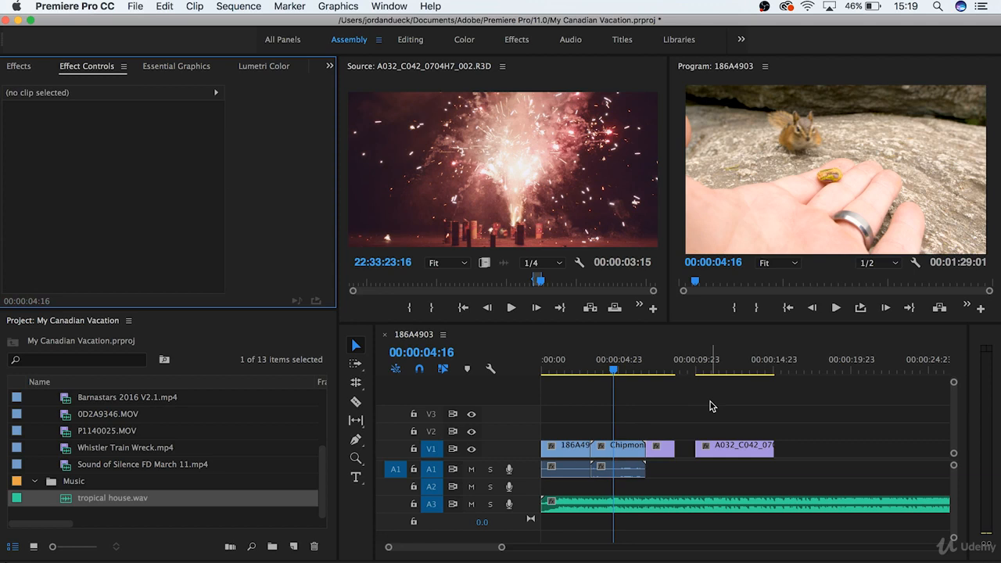
# Step: Delete the second fireworks piece from V1 and extend the end of the first piece by about 3 seconds
pyautogui.click(721, 450)
pyautogui.press('Delete')
pyautogui.moveTo(674, 448); pyautogui.dragTo(719, 450)
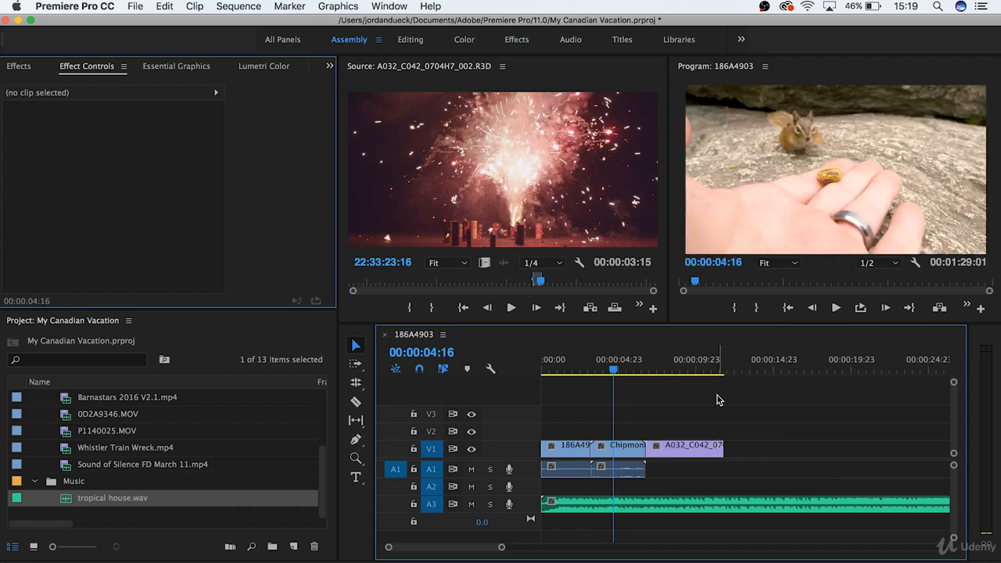